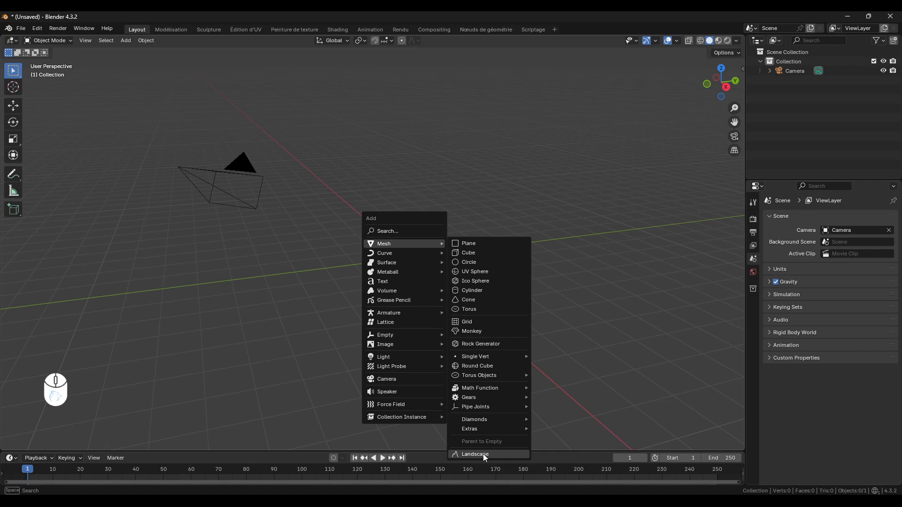
- Add a Landscape mesh to the scene and apply the "default large" operator preset to it
{"action": "left_click", "coordinate": [484, 455]}
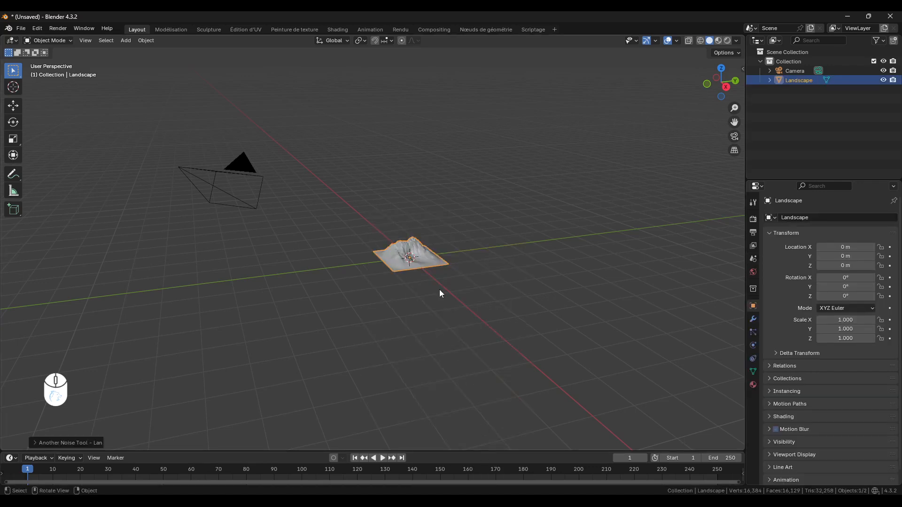
{"action": "left_click", "coordinate": [34, 444]}
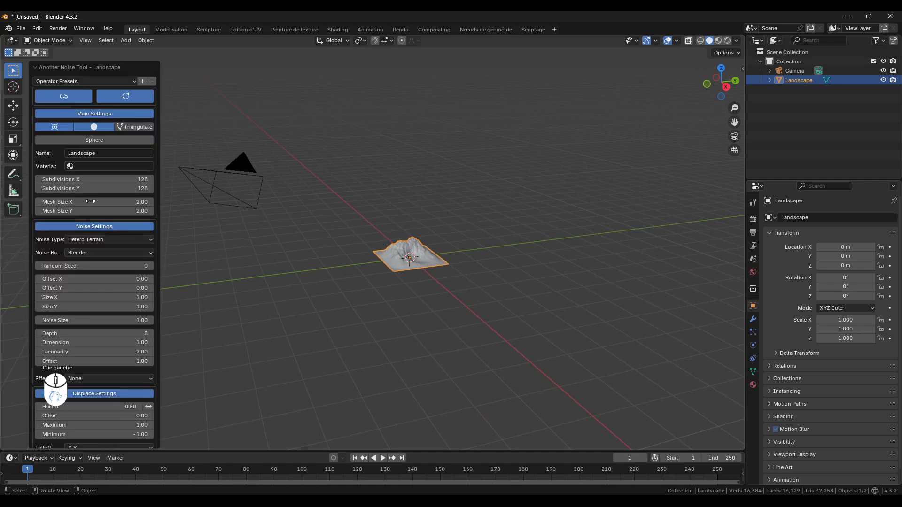
{"action": "left_click", "coordinate": [73, 82]}
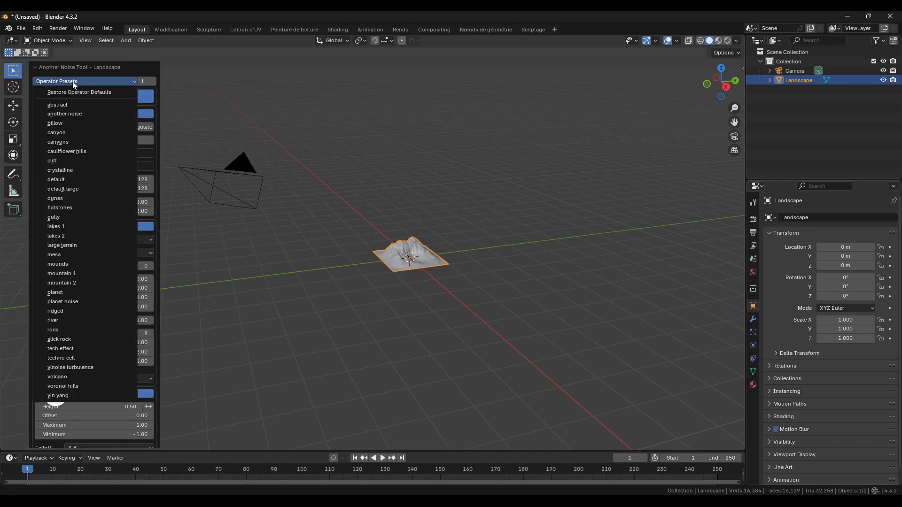
{"action": "left_click", "coordinate": [90, 81]}
{"action": "left_click", "coordinate": [91, 81]}
{"action": "left_click", "coordinate": [83, 188]}
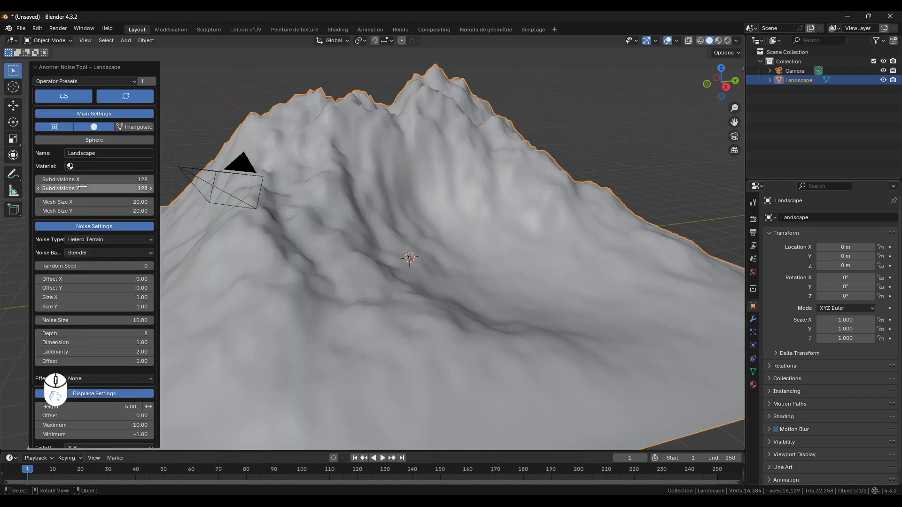
{"action": "scroll", "coordinate": [394, 267], "scroll_direction": "down", "scroll_amount": 2}
{"action": "scroll", "coordinate": [392, 275], "scroll_direction": "up", "scroll_amount": 2}
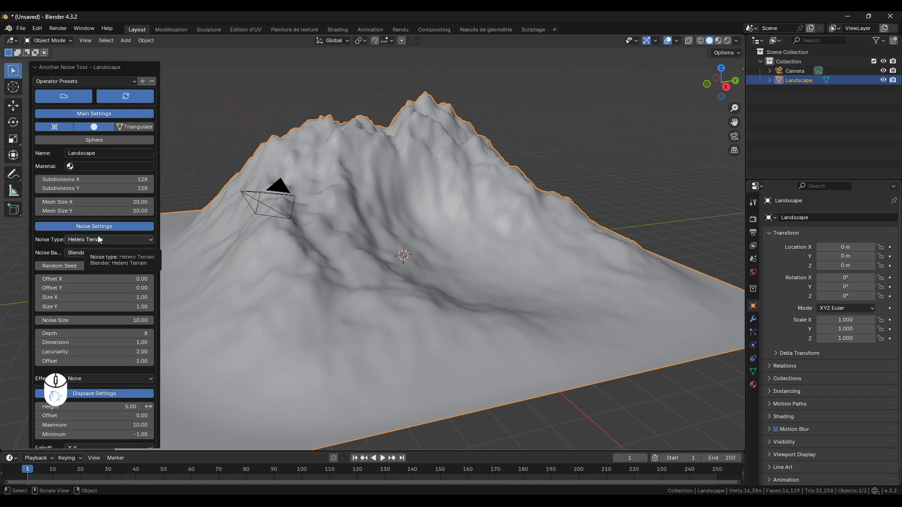
- Set the landscape's noise type to Strata hTerrain
{"action": "left_click", "coordinate": [101, 240]}
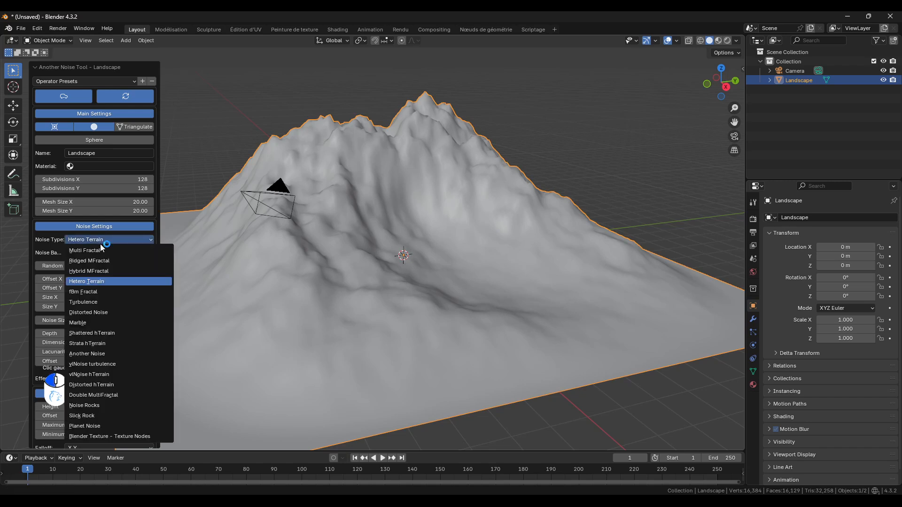
{"action": "left_click", "coordinate": [99, 345]}
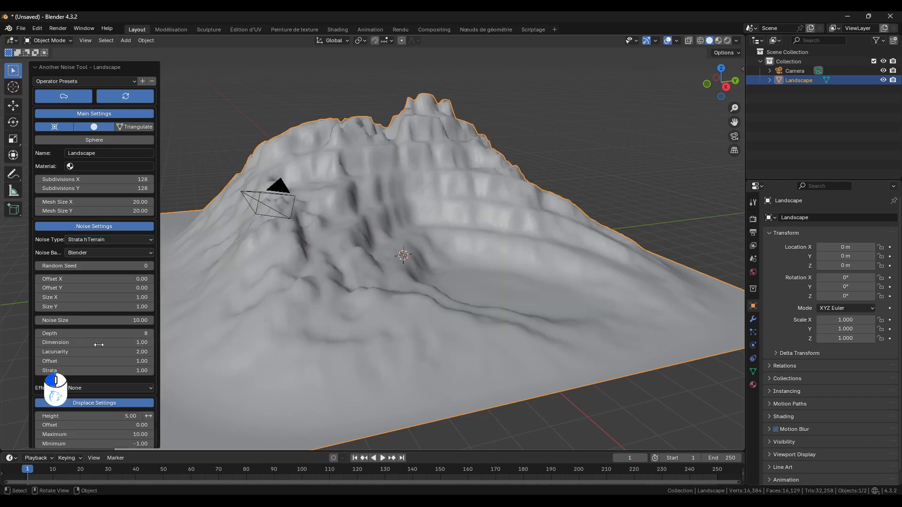
{"action": "middle_click_drag", "start_coordinate": [475, 235], "coordinate": [365, 208]}
{"action": "scroll", "coordinate": [467, 266], "scroll_direction": "down", "scroll_amount": 2}
{"action": "mouse_move", "coordinate": [467, 266]}
{"action": "middle_mouse_down"}
{"action": "mouse_move", "coordinate": [410, 287]}
{"action": "mouse_move", "coordinate": [444, 272]}
{"action": "mouse_move", "coordinate": [456, 251]}
{"action": "middle_mouse_up"}
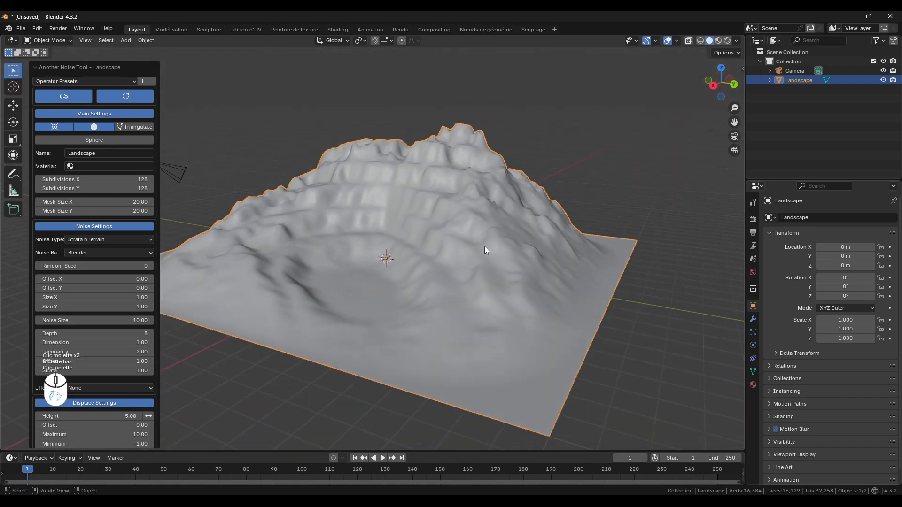
{"action": "scroll", "coordinate": [478, 257], "scroll_direction": "down", "scroll_amount": 1}
{"action": "scroll", "coordinate": [461, 266], "scroll_direction": "up", "scroll_amount": 2}
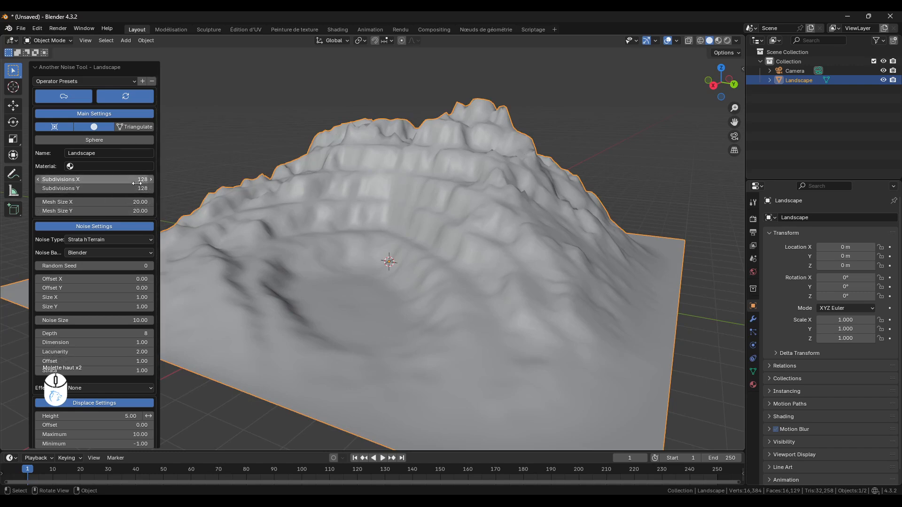
- Set the landscape's Subdivisions X and Y to 248 and deselect it
{"action": "left_click_drag", "start_coordinate": [140, 189], "coordinate": [141, 180]}
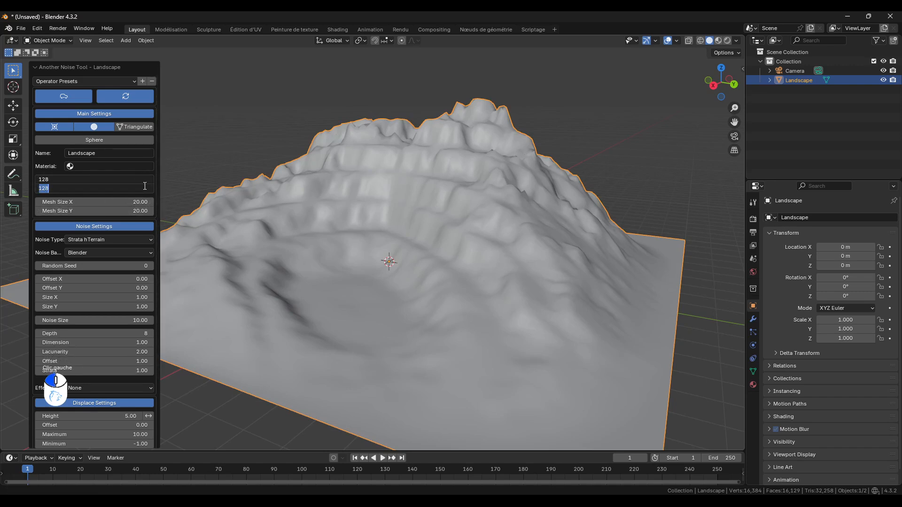
{"action": "type", "text": "248"}
{"action": "key", "text": "Return"}
{"action": "middle_click_drag", "start_coordinate": [399, 297], "coordinate": [376, 304]}
{"action": "scroll", "coordinate": [375, 304], "scroll_direction": "down", "scroll_amount": 2}
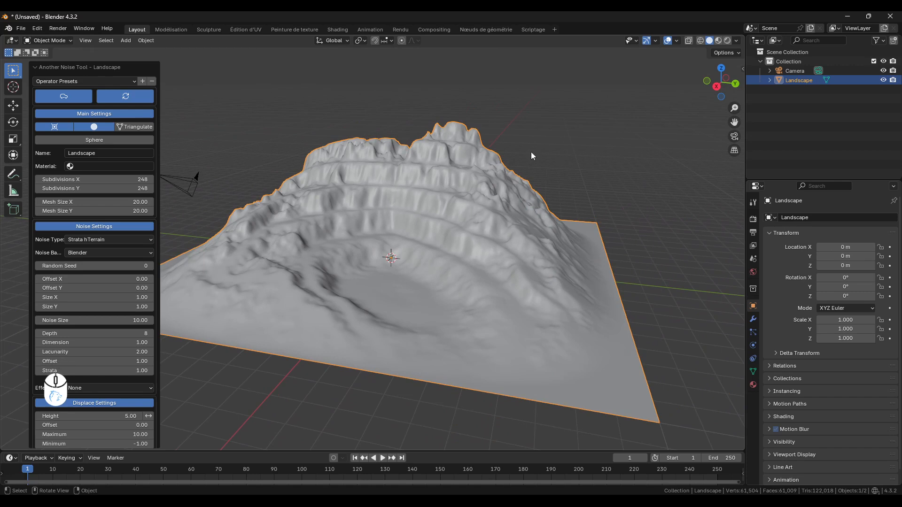
{"action": "mouse_move", "coordinate": [497, 264]}
{"action": "middle_mouse_down"}
{"action": "mouse_move", "coordinate": [471, 258]}
{"action": "mouse_move", "coordinate": [483, 267]}
{"action": "middle_mouse_up"}
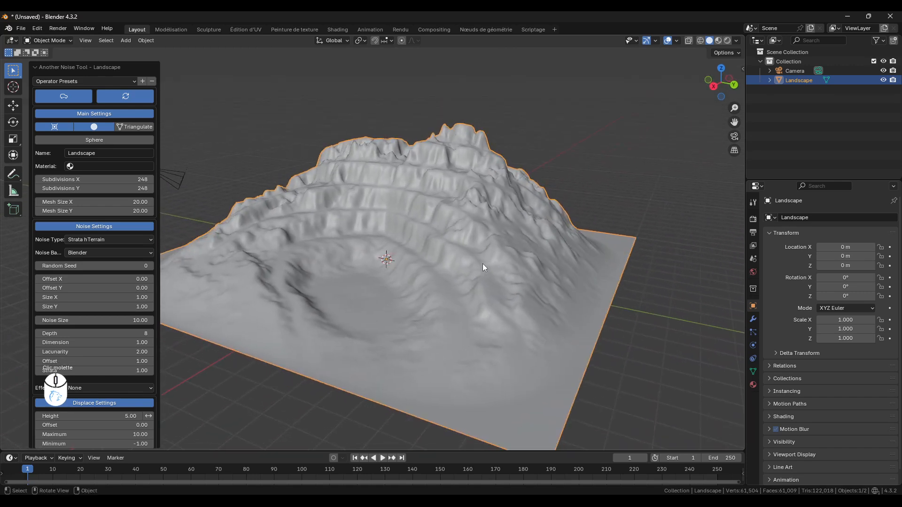
{"action": "left_click", "coordinate": [629, 145]}
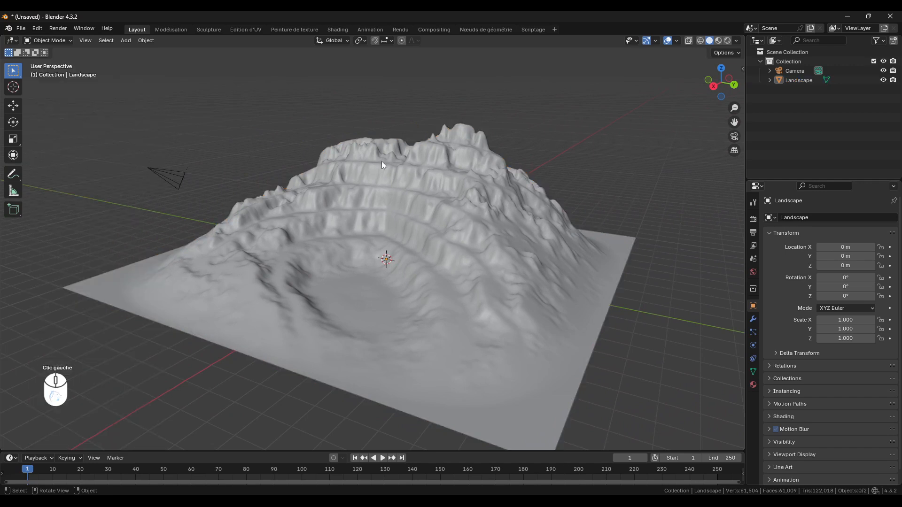
- Switch to the Shading workspace and frame the landscape in its viewport
{"action": "left_click", "coordinate": [338, 29]}
{"action": "scroll", "coordinate": [427, 205], "scroll_direction": "down", "scroll_amount": 10}
{"action": "scroll", "coordinate": [491, 180], "scroll_direction": "up", "scroll_amount": 5}
{"action": "middle_click_drag", "start_coordinate": [494, 179], "coordinate": [377, 188]}
{"action": "scroll", "coordinate": [423, 196], "scroll_direction": "down", "scroll_amount": 4}
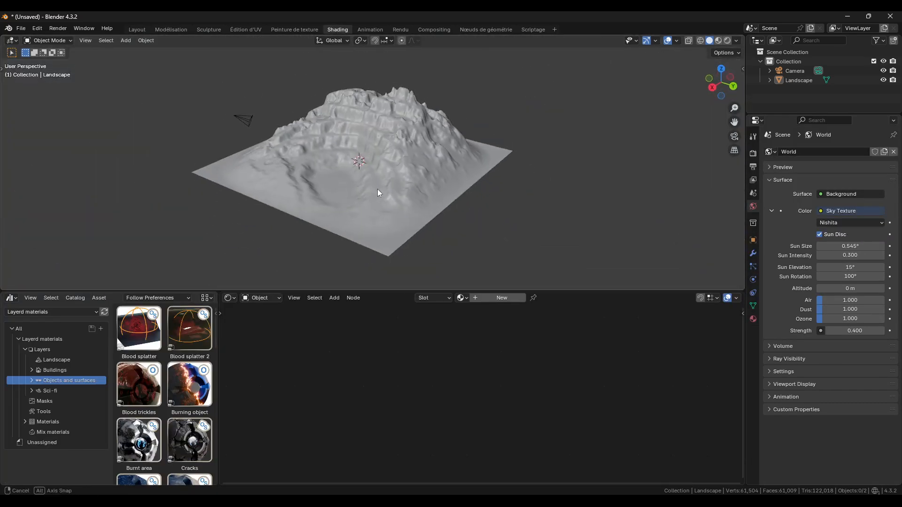
{"action": "scroll", "coordinate": [341, 223], "scroll_direction": "up", "scroll_amount": 3}
{"action": "mouse_move", "coordinate": [339, 224]}
{"action": "middle_mouse_down"}
{"action": "mouse_move", "coordinate": [435, 213]}
{"action": "mouse_move", "coordinate": [325, 233]}
{"action": "middle_mouse_up"}
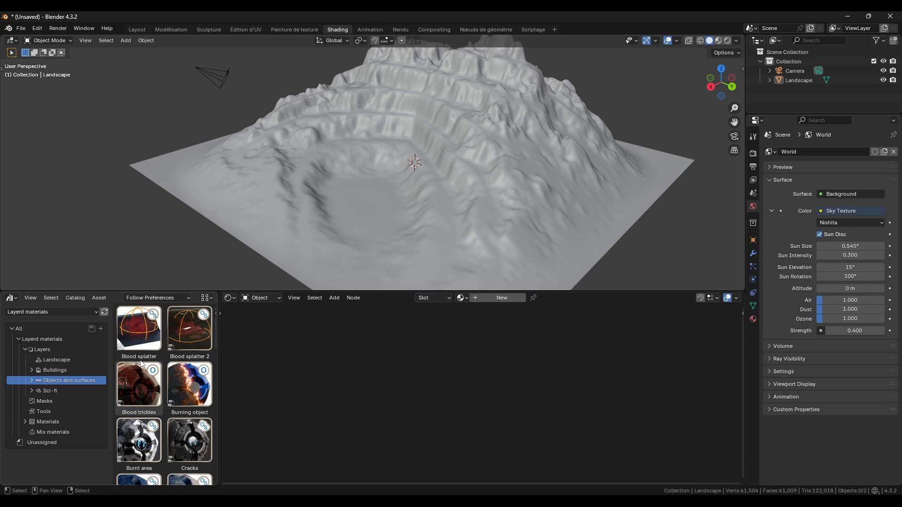
{"action": "middle_click_drag", "start_coordinate": [361, 244], "coordinate": [481, 210]}
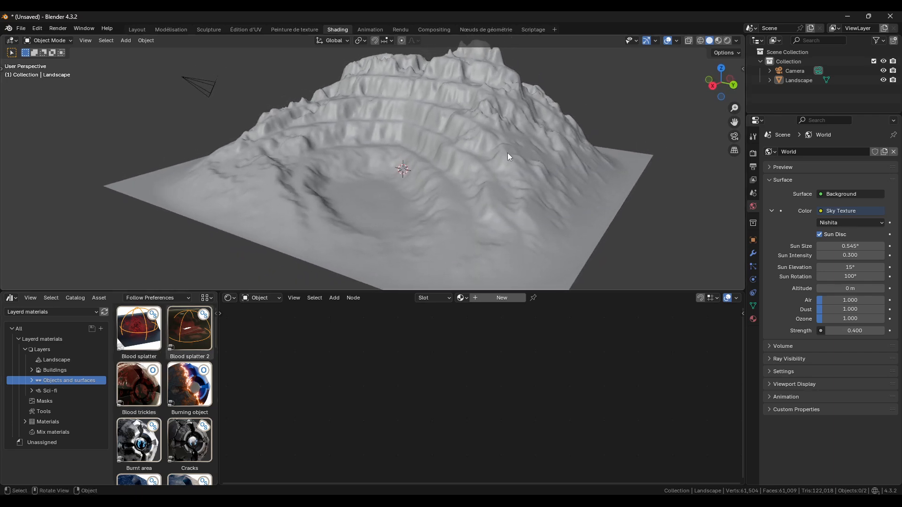
- Display the viewport with rendered shading and set the Sky Texture's Sun Rotation to 148°
{"action": "key", "text": "z"}
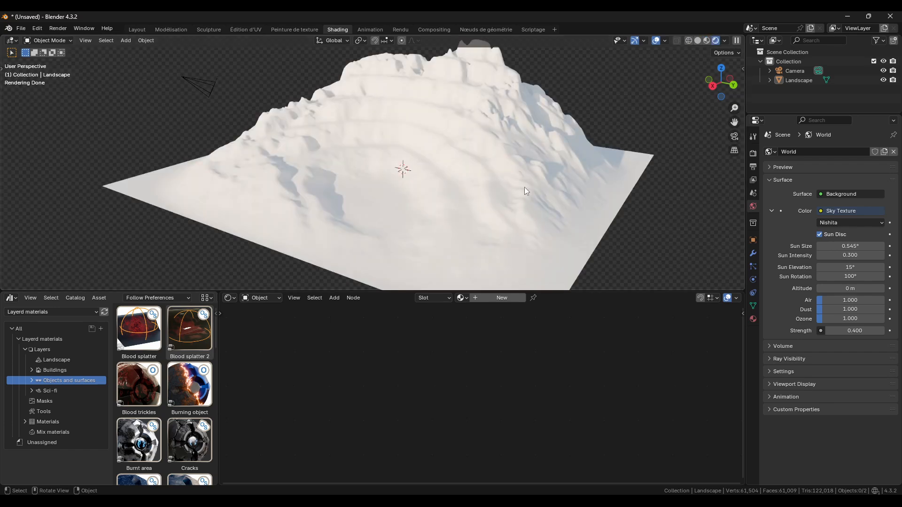
{"action": "middle_click_drag", "start_coordinate": [523, 187], "coordinate": [536, 193]}
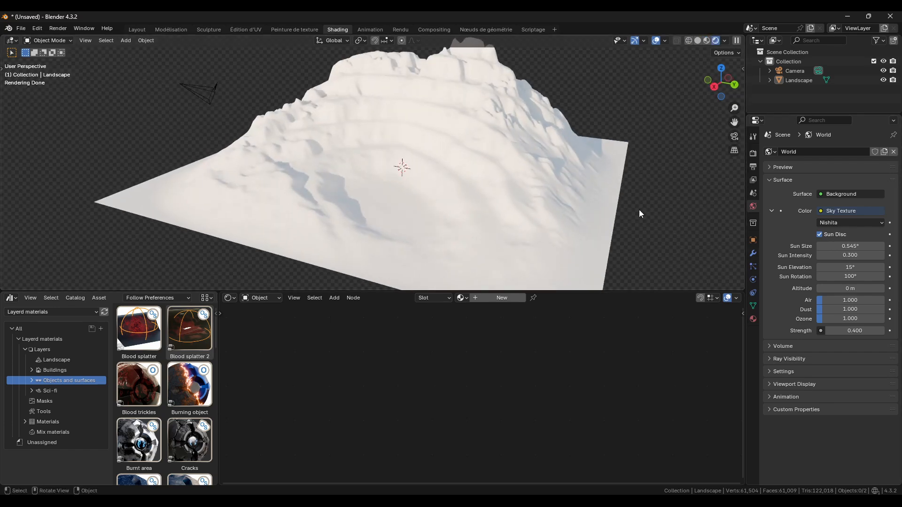
{"action": "left_click_drag", "start_coordinate": [845, 277], "coordinate": [883, 277]}
{"action": "middle_click_drag", "start_coordinate": [548, 235], "coordinate": [549, 224]}
- Apply the brown_mud_leaves_01 material from the Ground catalog of the Textures PBR library to the landscape
{"action": "left_click", "coordinate": [541, 187]}
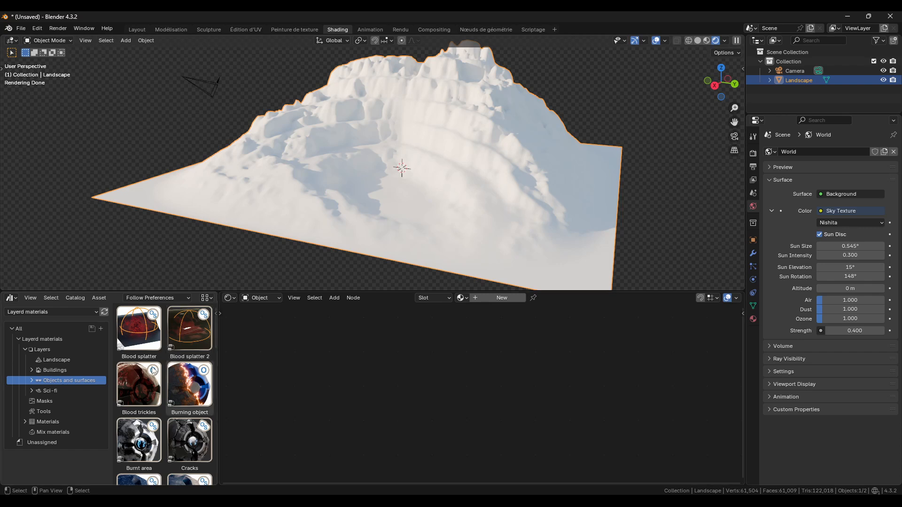
{"action": "left_click", "coordinate": [49, 315]}
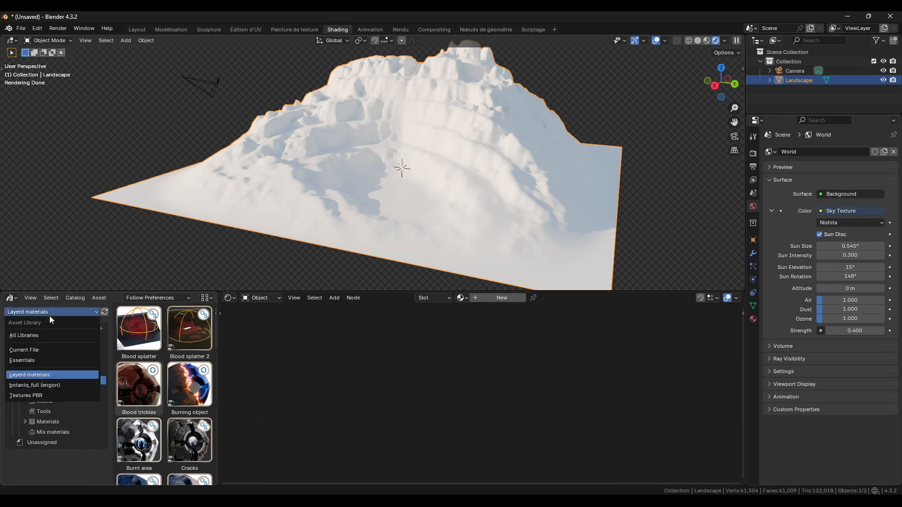
{"action": "left_click", "coordinate": [40, 394]}
{"action": "left_click", "coordinate": [18, 339]}
{"action": "left_click", "coordinate": [38, 351]}
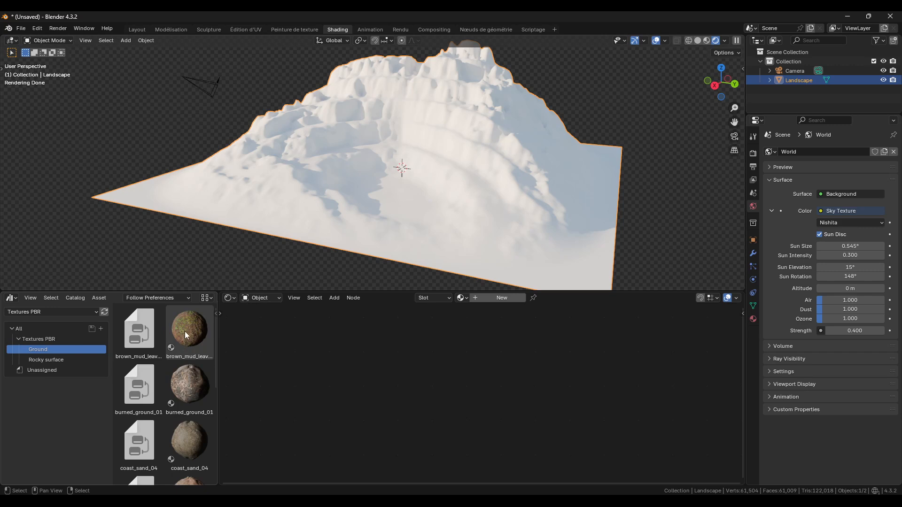
{"action": "left_click_drag", "start_coordinate": [184, 338], "coordinate": [441, 195]}
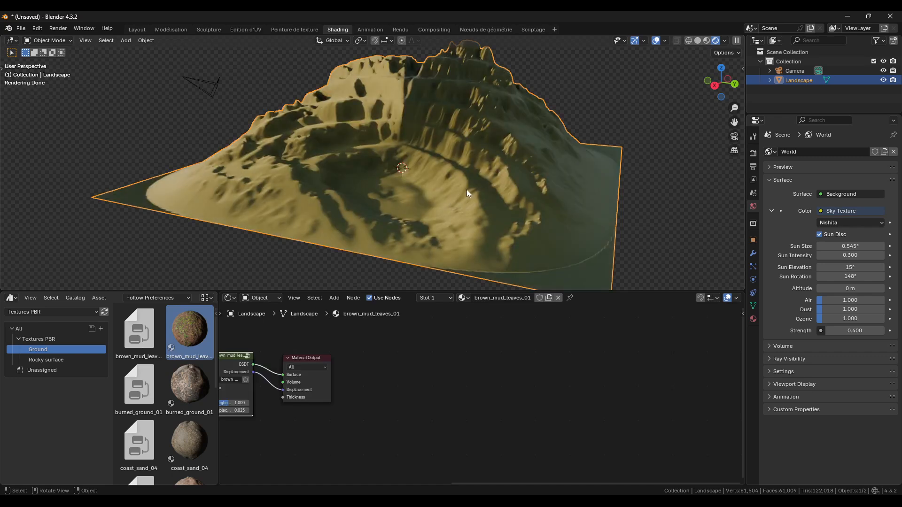
- Connect the Texture Coordinate node's Generated output to the Vector input of the brown_mud_leaves_01 group node
{"action": "middle_click_drag", "start_coordinate": [342, 375], "coordinate": [455, 373]}
{"action": "mouse_move", "coordinate": [551, 223]}
{"action": "middle_mouse_down"}
{"action": "mouse_move", "coordinate": [550, 239]}
{"action": "mouse_move", "coordinate": [537, 232]}
{"action": "middle_mouse_up"}
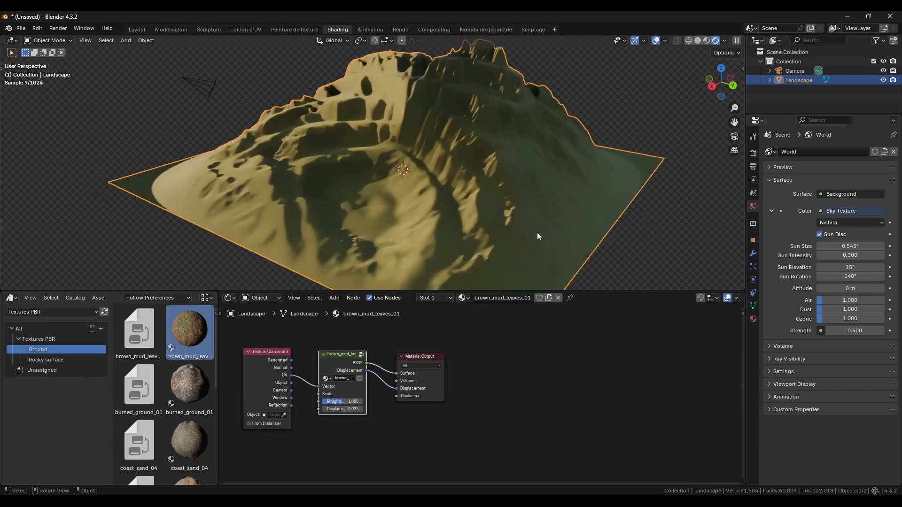
{"action": "scroll", "coordinate": [512, 205], "scroll_direction": "down", "scroll_amount": 2}
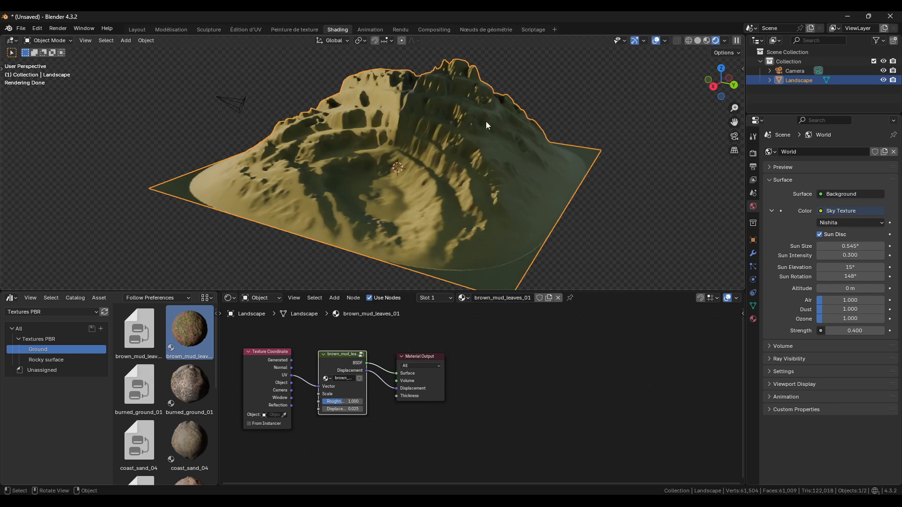
{"action": "left_click_drag", "start_coordinate": [291, 360], "coordinate": [319, 386]}
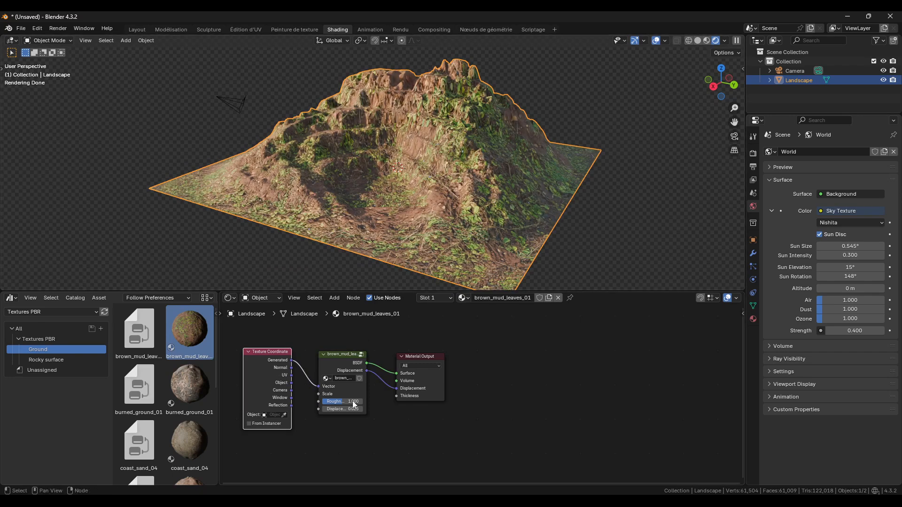
- Set the brown_mud_leaves_01 group node's Scale to 21.310
{"action": "scroll", "coordinate": [360, 424], "scroll_direction": "up", "scroll_amount": 2}
{"action": "left_click_drag", "start_coordinate": [310, 395], "coordinate": [368, 395]}
{"action": "scroll", "coordinate": [561, 148], "scroll_direction": "up", "scroll_amount": 2}
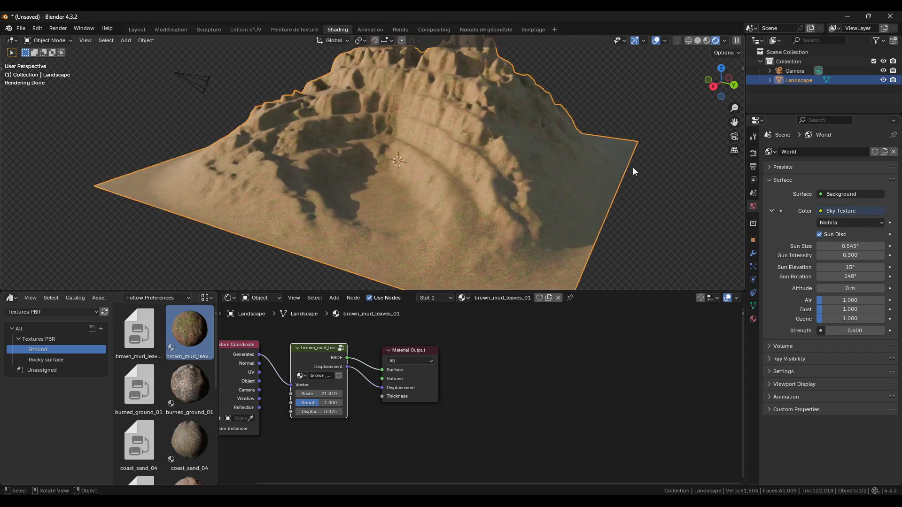
- Make room before the Material Output node and add Mix Material - Cliff from the Mix materials catalog of the Layerd materials library
{"action": "middle_click_drag", "start_coordinate": [319, 394], "coordinate": [362, 402]}
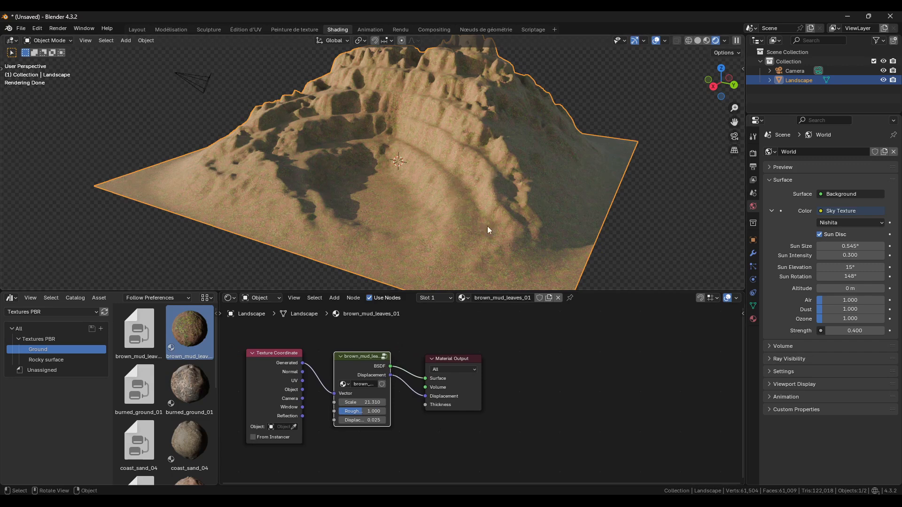
{"action": "left_click_drag", "start_coordinate": [461, 359], "coordinate": [617, 345]}
{"action": "left_click", "coordinate": [49, 312]}
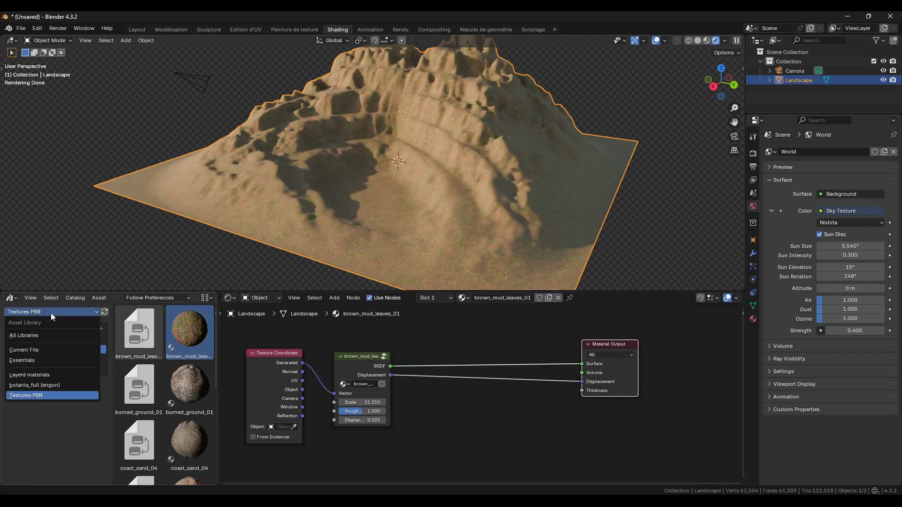
{"action": "left_click", "coordinate": [29, 375]}
{"action": "left_click", "coordinate": [44, 312]}
{"action": "left_click", "coordinate": [44, 311]}
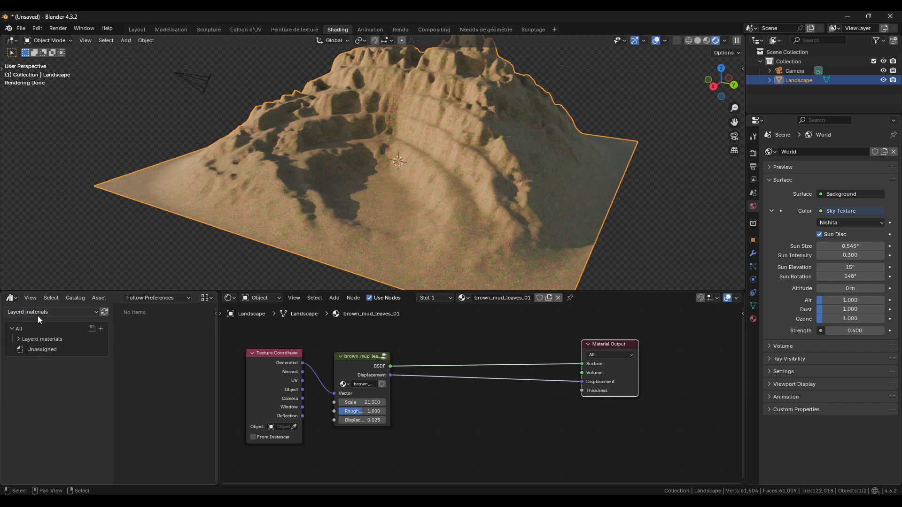
{"action": "left_click", "coordinate": [18, 340]}
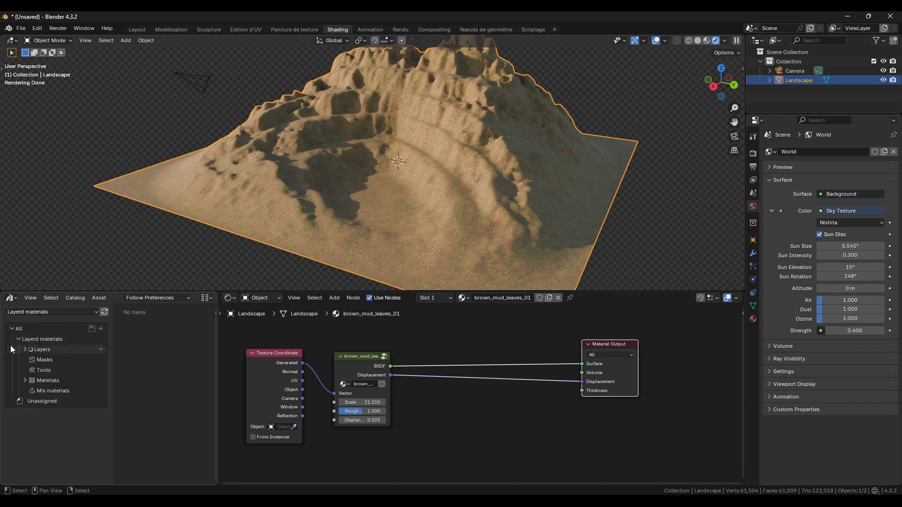
{"action": "left_click", "coordinate": [40, 391]}
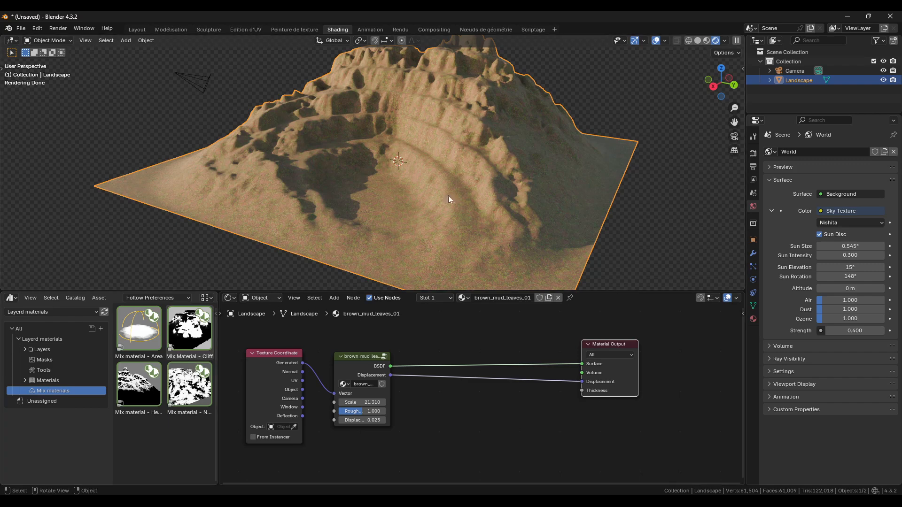
{"action": "left_click_drag", "start_coordinate": [190, 331], "coordinate": [425, 399]}
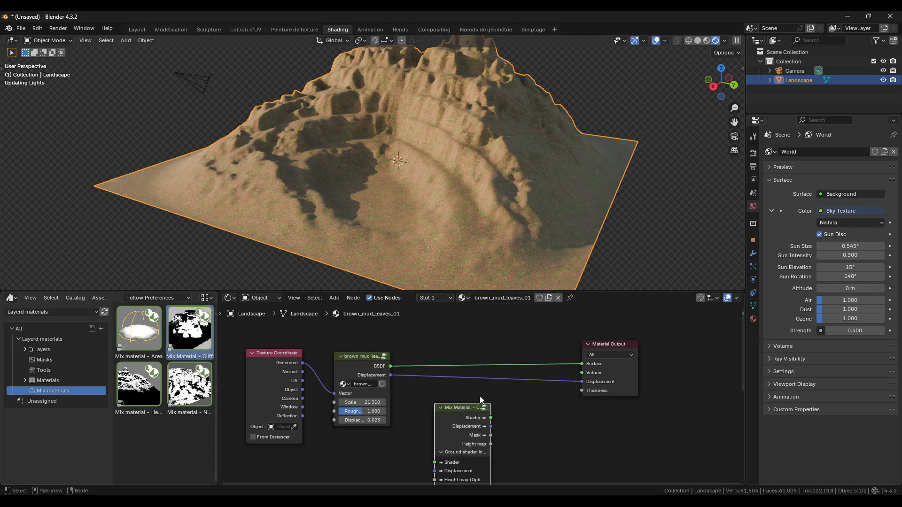
- Widen the Mix Material - Cliff node so its input names are easier to read
{"action": "middle_click_drag", "start_coordinate": [476, 400], "coordinate": [476, 359]}
{"action": "scroll", "coordinate": [494, 368], "scroll_direction": "down", "scroll_amount": 1}
{"action": "scroll", "coordinate": [494, 364], "scroll_direction": "down", "scroll_amount": 1}
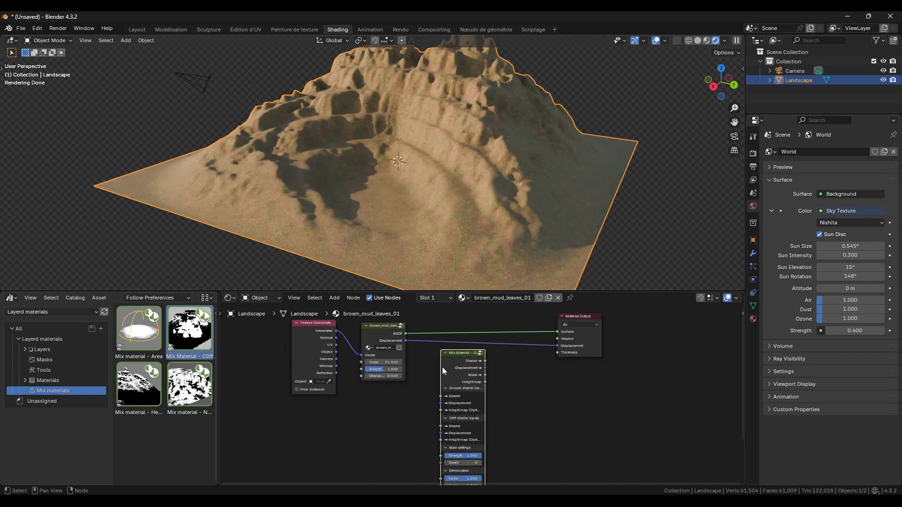
{"action": "left_click_drag", "start_coordinate": [441, 368], "coordinate": [459, 374]}
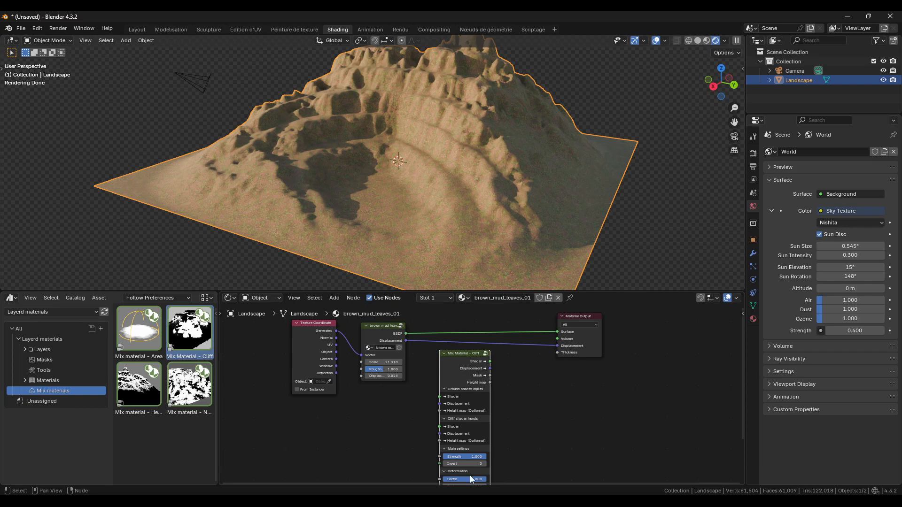
- Connect brown_mud_leaves_01's BSDF and Displacement outputs to the Shader and Displacement ground shader inputs of Mix Material - Cliff
{"action": "scroll", "coordinate": [457, 367], "scroll_direction": "up", "scroll_amount": 1}
{"action": "left_click_drag", "start_coordinate": [400, 328], "coordinate": [443, 400]}
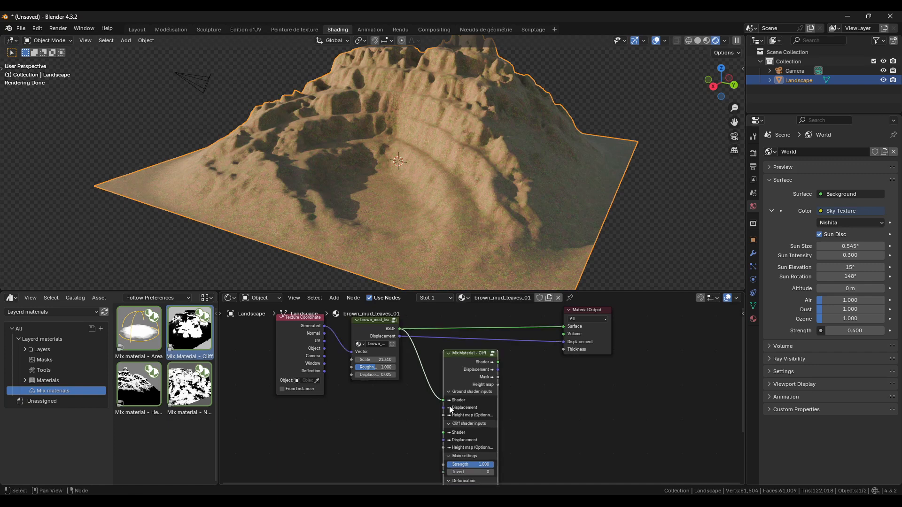
{"action": "left_click_drag", "start_coordinate": [449, 402], "coordinate": [446, 403]}
{"action": "left_click_drag", "start_coordinate": [400, 336], "coordinate": [443, 408]}
- Connect the Shader and Displacement outputs of Mix Material - Cliff to the Material Output's Surface and Displacement, and align the mix node with it
{"action": "left_click_drag", "start_coordinate": [498, 362], "coordinate": [563, 326]}
{"action": "left_click_drag", "start_coordinate": [497, 369], "coordinate": [563, 342]}
{"action": "left_click_drag", "start_coordinate": [464, 370], "coordinate": [469, 332]}
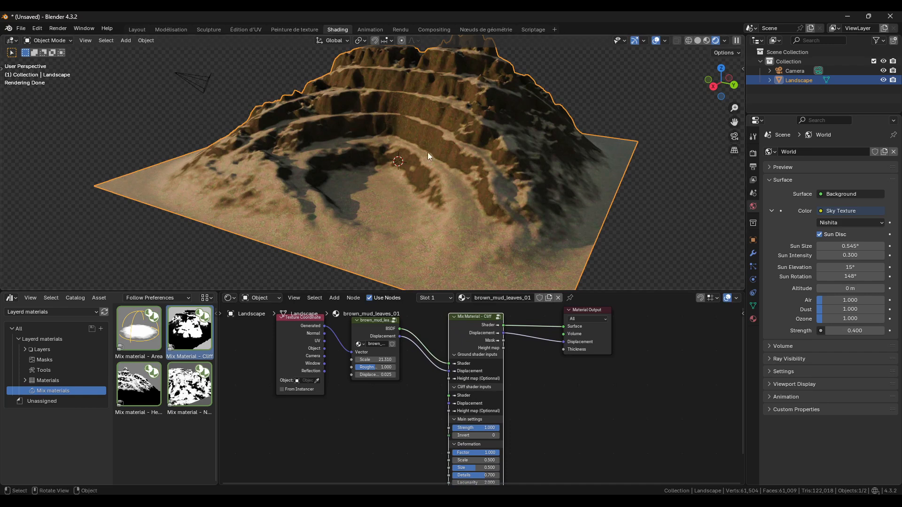
- Add the cliff_side node group from the Rocky surface catalog of the Textures PBR library below the brown_mud_leaves_01 node
{"action": "left_click", "coordinate": [37, 312]}
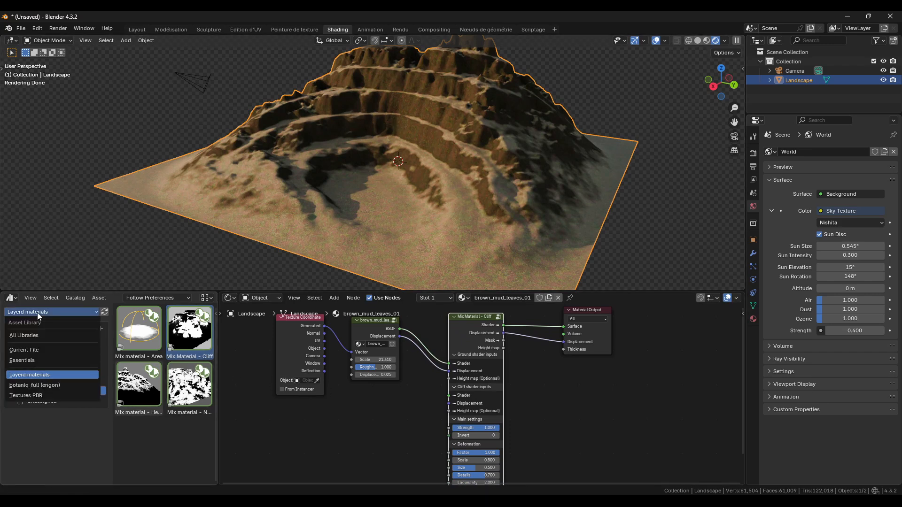
{"action": "left_click", "coordinate": [33, 396]}
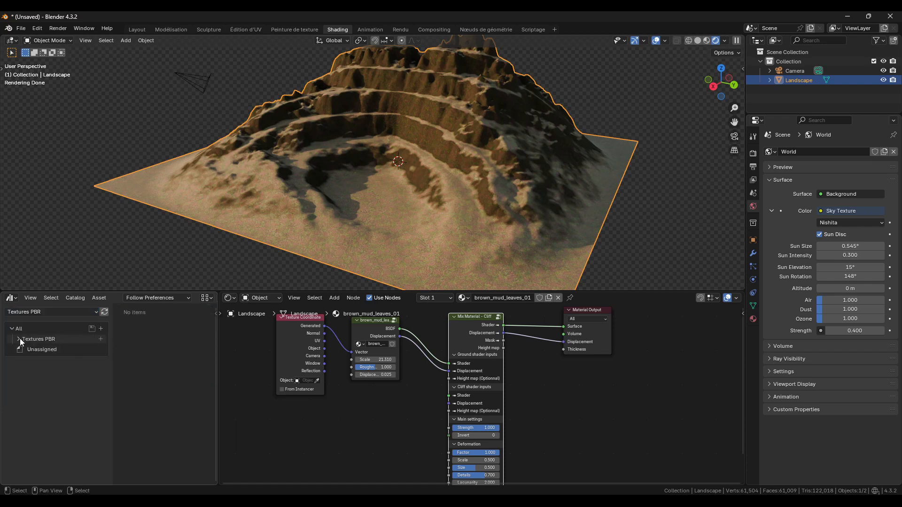
{"action": "left_click", "coordinate": [18, 339]}
{"action": "left_click", "coordinate": [43, 359]}
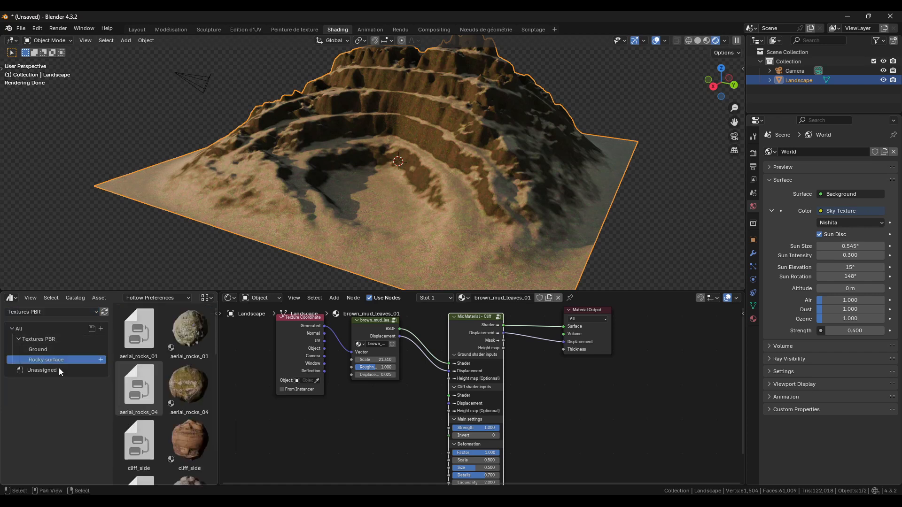
{"action": "scroll", "coordinate": [155, 403], "scroll_direction": "down", "scroll_amount": 2}
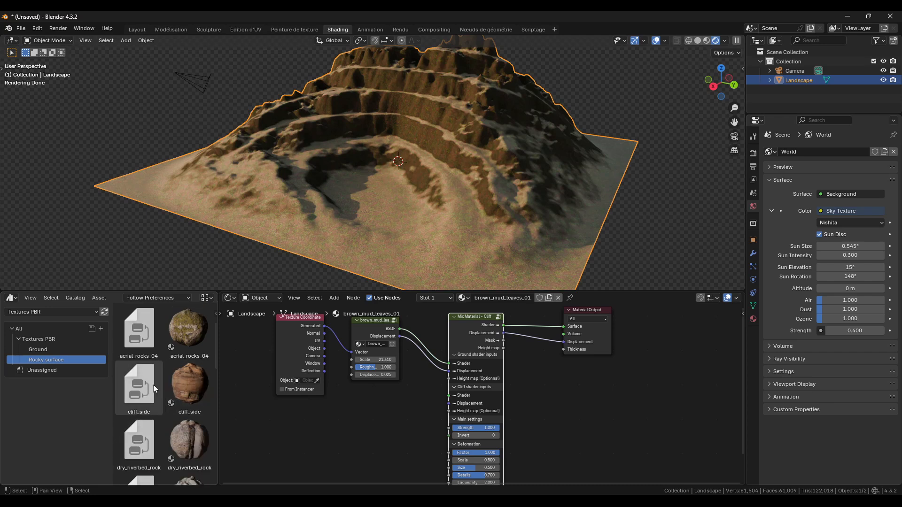
{"action": "scroll", "coordinate": [145, 392], "scroll_direction": "up", "scroll_amount": 1}
{"action": "left_click_drag", "start_coordinate": [135, 407], "coordinate": [365, 396]}
- Connect Generated coordinates to cliff_side's Vector, and its BSDF and Displacement to the cliff shader inputs of Mix Material - Cliff
{"action": "left_click_drag", "start_coordinate": [324, 326], "coordinate": [354, 416]}
{"action": "left_click_drag", "start_coordinate": [295, 333], "coordinate": [292, 383]}
{"action": "left_click_drag", "start_coordinate": [371, 402], "coordinate": [449, 396]}
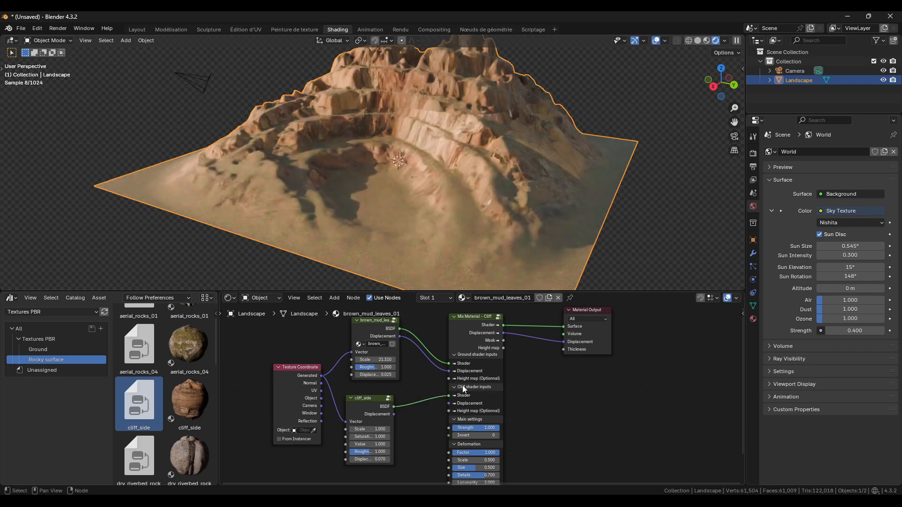
{"action": "left_click_drag", "start_coordinate": [393, 414], "coordinate": [450, 404]}
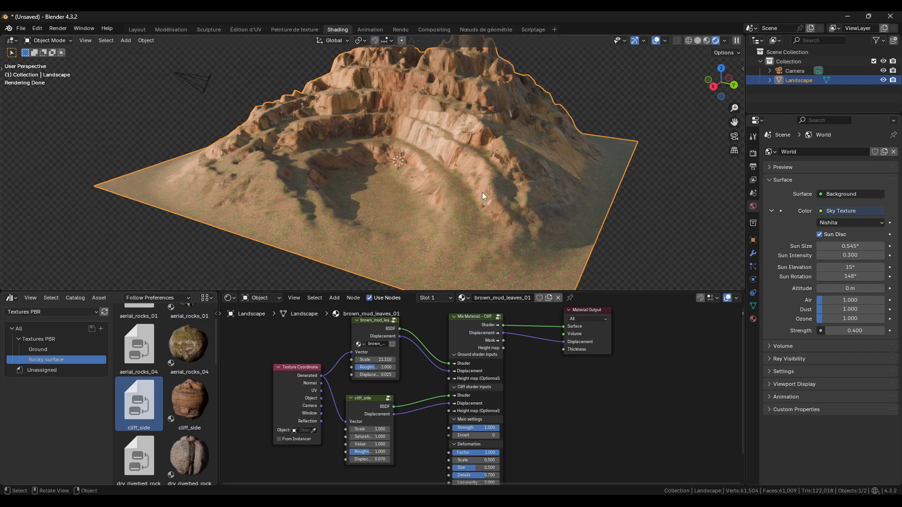
- Examine the cliff texture on the landscape and the main and deformation settings of the Mix Material - Cliff node
{"action": "middle_click_drag", "start_coordinate": [482, 193], "coordinate": [515, 171]}
{"action": "scroll", "coordinate": [464, 260], "scroll_direction": "down", "scroll_amount": 2}
{"action": "left_click", "coordinate": [598, 99]}
{"action": "left_click_drag", "start_coordinate": [468, 327], "coordinate": [463, 335]}
{"action": "left_click_drag", "start_coordinate": [369, 399], "coordinate": [373, 402]}
{"action": "middle_click_drag", "start_coordinate": [502, 358], "coordinate": [498, 344]}
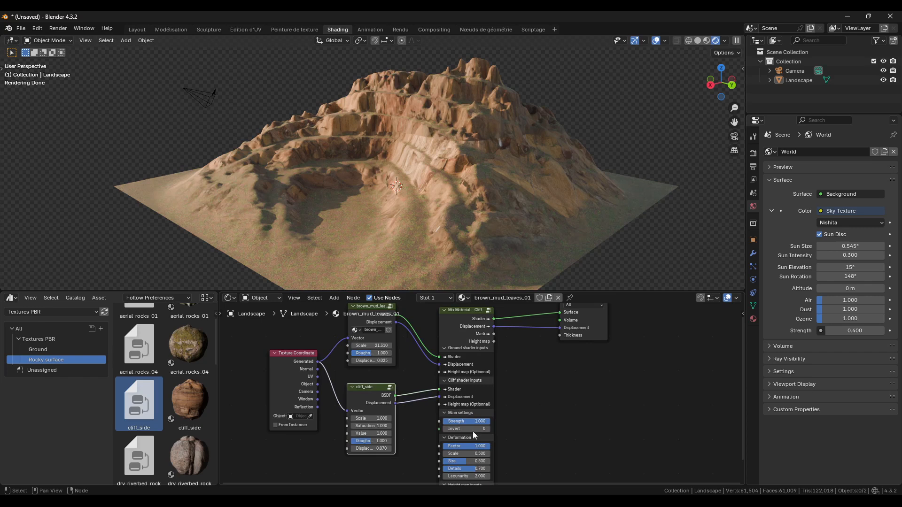
{"action": "scroll", "coordinate": [475, 421], "scroll_direction": "up", "scroll_amount": 2}
{"action": "middle_click_drag", "start_coordinate": [469, 439], "coordinate": [471, 462]}
{"action": "scroll", "coordinate": [471, 423], "scroll_direction": "down", "scroll_amount": 1}
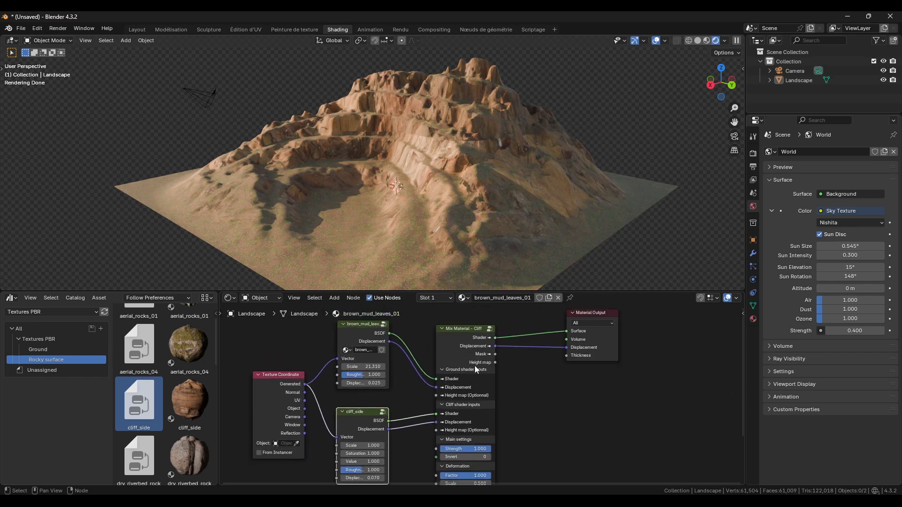
{"action": "middle_click_drag", "start_coordinate": [469, 376], "coordinate": [473, 336]}
{"action": "scroll", "coordinate": [480, 370], "scroll_direction": "down", "scroll_amount": 1}
{"action": "mouse_move", "coordinate": [470, 412]}
{"action": "left_mouse_down"}
{"action": "mouse_move", "coordinate": [490, 412]}
{"action": "mouse_move", "coordinate": [452, 412]}
{"action": "left_mouse_up"}
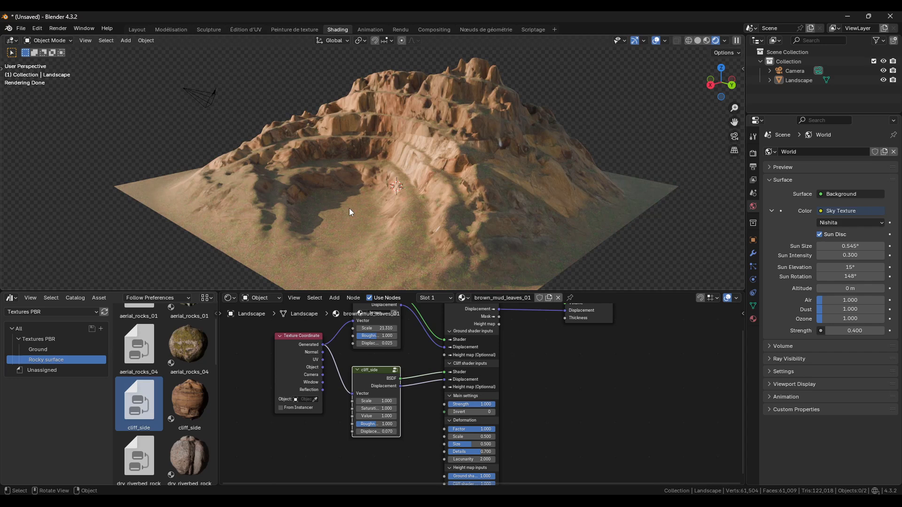
- Set the cliff_side node's Scale to 12.200 and its Displacement to 0.900
{"action": "left_click_drag", "start_coordinate": [377, 400], "coordinate": [397, 401]}
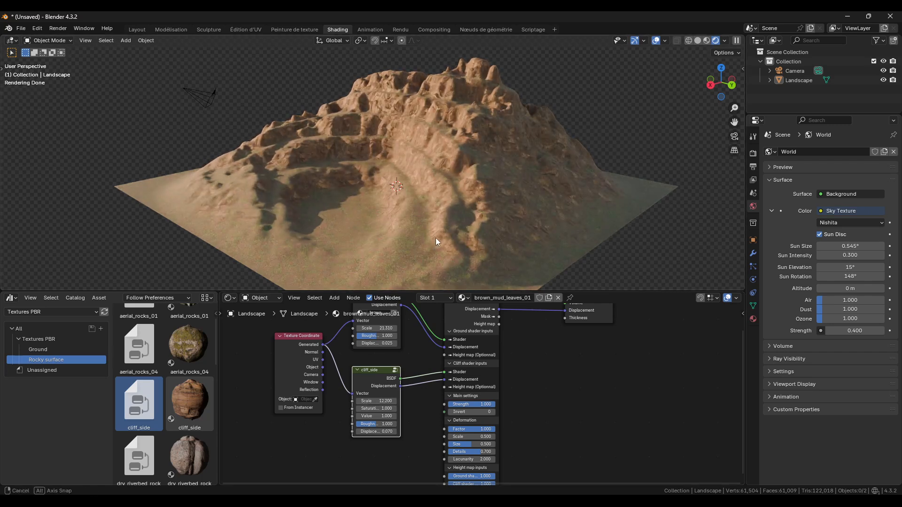
{"action": "mouse_move", "coordinate": [375, 431]}
{"action": "left_mouse_down"}
{"action": "mouse_move", "coordinate": [387, 431]}
{"action": "mouse_move", "coordinate": [380, 431]}
{"action": "left_mouse_up"}
{"action": "middle_click_drag", "start_coordinate": [460, 238], "coordinate": [477, 217]}
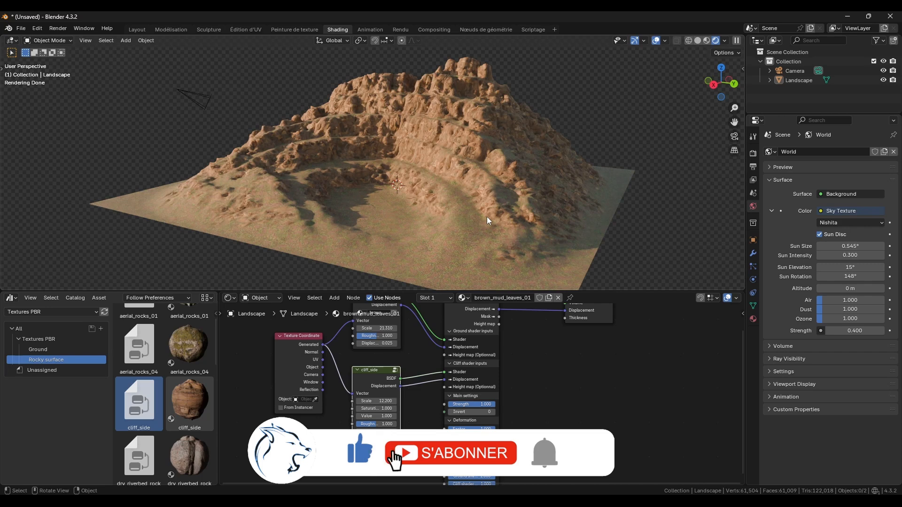
- Set the brown_mud_leaves_01 group node's Scale to 34.600
{"action": "middle_click_drag", "start_coordinate": [376, 327], "coordinate": [376, 337]}
{"action": "left_click_drag", "start_coordinate": [375, 336], "coordinate": [449, 336]}
{"action": "middle_click_drag", "start_coordinate": [499, 204], "coordinate": [516, 196]}
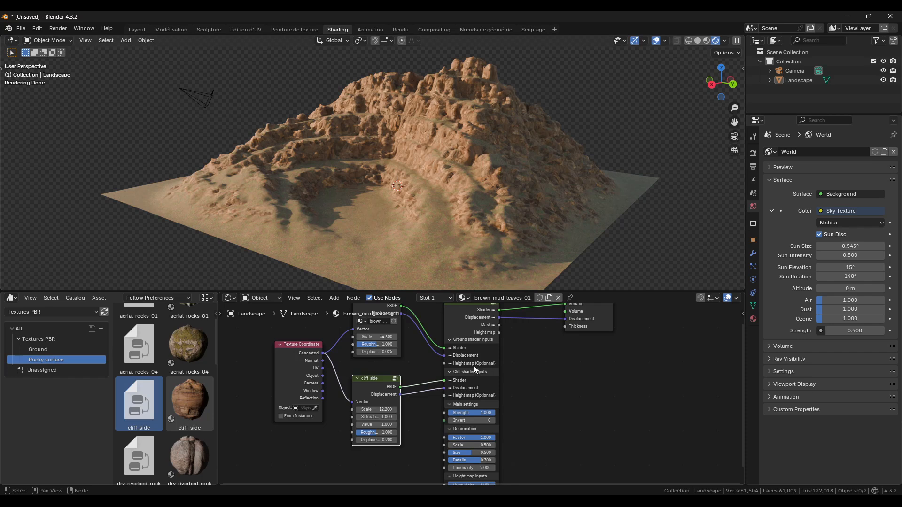
- Move the Material Output node farther away and shift Mix Material - Cliff toward its source textures to make room between them
{"action": "scroll", "coordinate": [473, 368], "scroll_direction": "down", "scroll_amount": 2}
{"action": "left_click_drag", "start_coordinate": [580, 320], "coordinate": [625, 334]}
{"action": "middle_click_drag", "start_coordinate": [626, 334], "coordinate": [572, 340]}
{"action": "scroll", "coordinate": [564, 344], "scroll_direction": "up", "scroll_amount": 4}
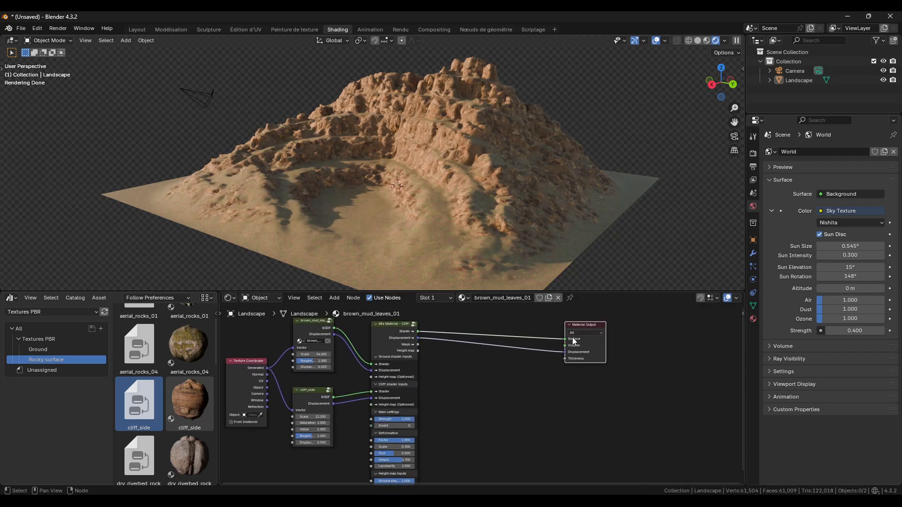
{"action": "left_click_drag", "start_coordinate": [400, 332], "coordinate": [388, 334]}
{"action": "middle_click_drag", "start_coordinate": [492, 340], "coordinate": [464, 348]}
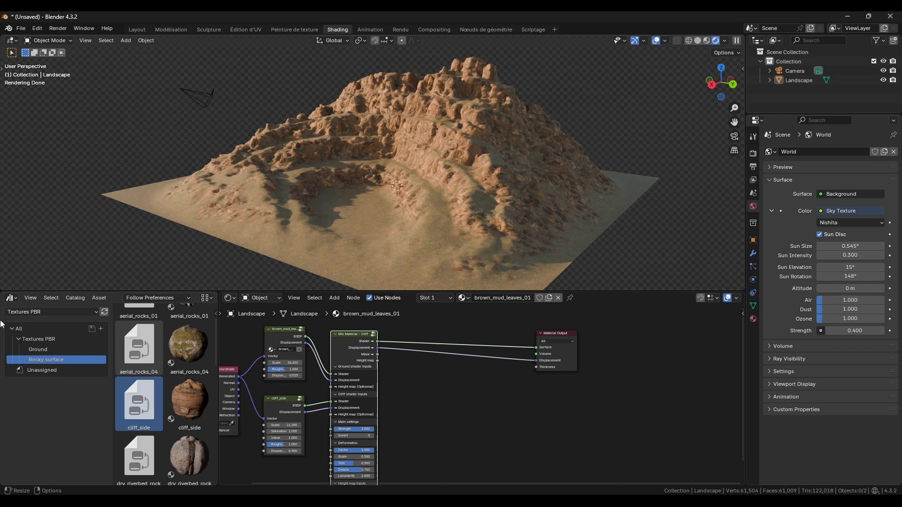
- Add the height-based mix node from the Mix materials catalog of the Layerd materials library before the Material Output
{"action": "left_click", "coordinate": [45, 311]}
{"action": "left_click", "coordinate": [36, 374]}
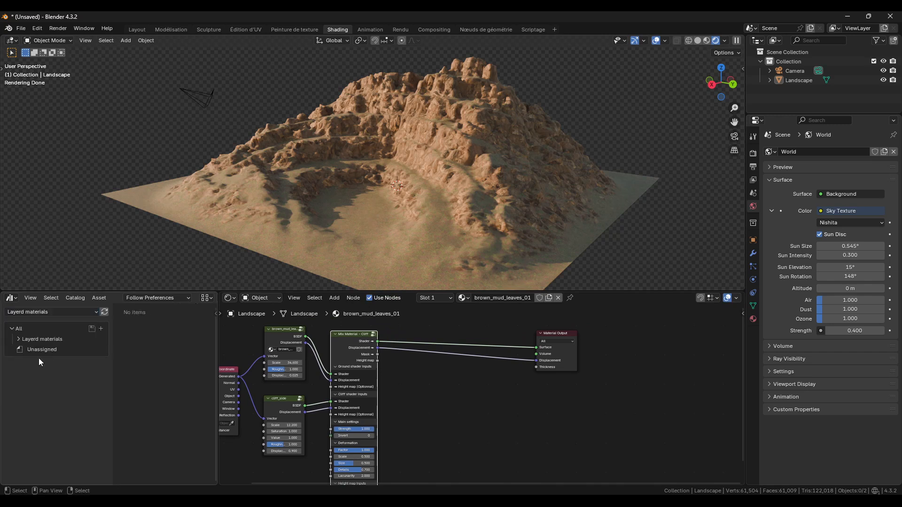
{"action": "left_click", "coordinate": [18, 339]}
{"action": "left_click", "coordinate": [54, 390]}
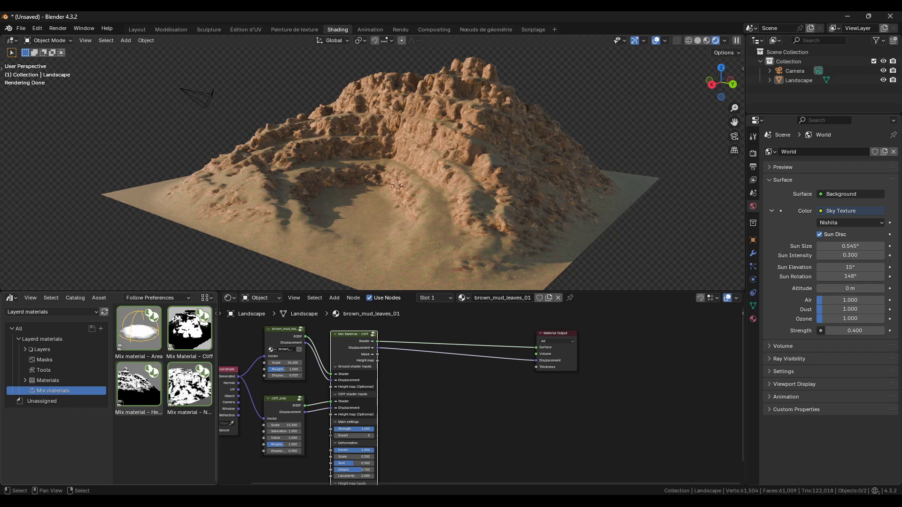
{"action": "left_click_drag", "start_coordinate": [133, 376], "coordinate": [467, 389]}
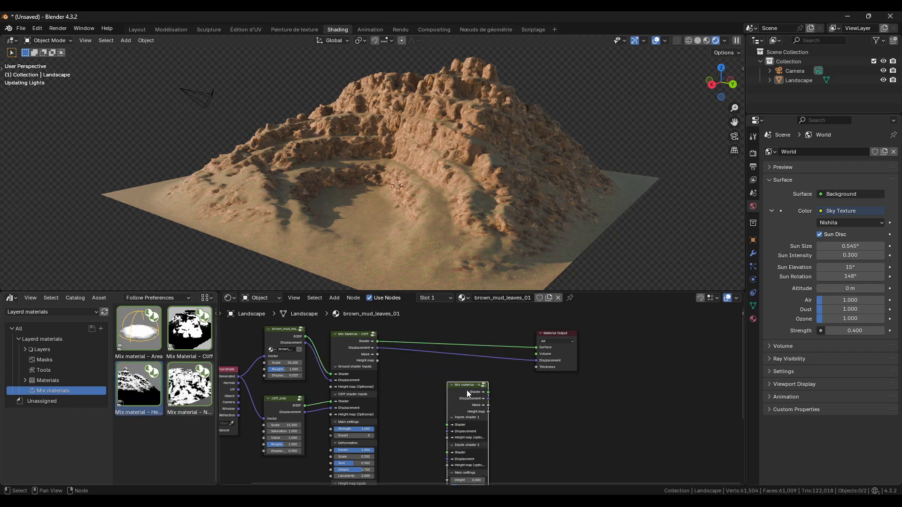
{"action": "left_click", "coordinate": [463, 376]}
- Connect the Shader and Displacement outputs of Mix Material - Cliff to Inputs shader 1 of the height-based mix node and reposition that node
{"action": "left_click_drag", "start_coordinate": [377, 341], "coordinate": [401, 334]}
{"action": "left_click_drag", "start_coordinate": [450, 398], "coordinate": [447, 408]}
{"action": "left_click_drag", "start_coordinate": [377, 348], "coordinate": [443, 415]}
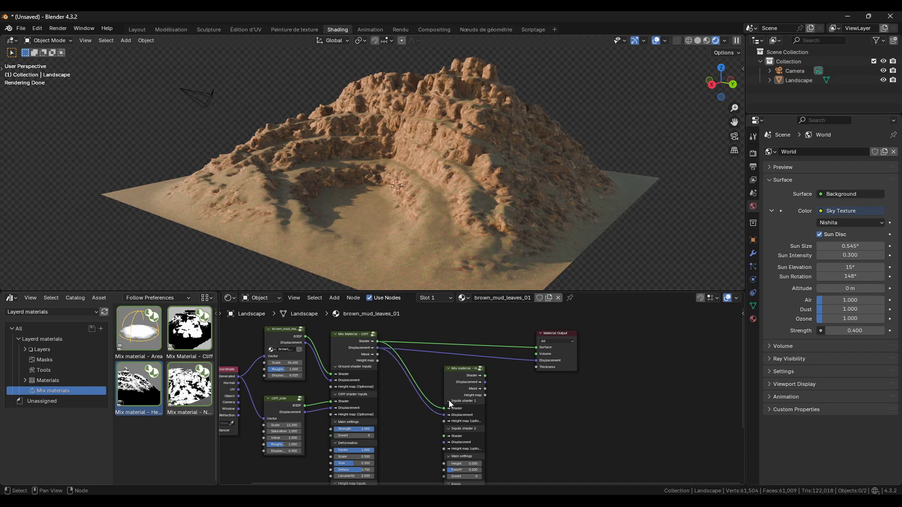
{"action": "left_click_drag", "start_coordinate": [465, 385], "coordinate": [465, 380]}
{"action": "scroll", "coordinate": [473, 411], "scroll_direction": "down", "scroll_amount": 1}
{"action": "middle_click_drag", "start_coordinate": [473, 412], "coordinate": [477, 390]}
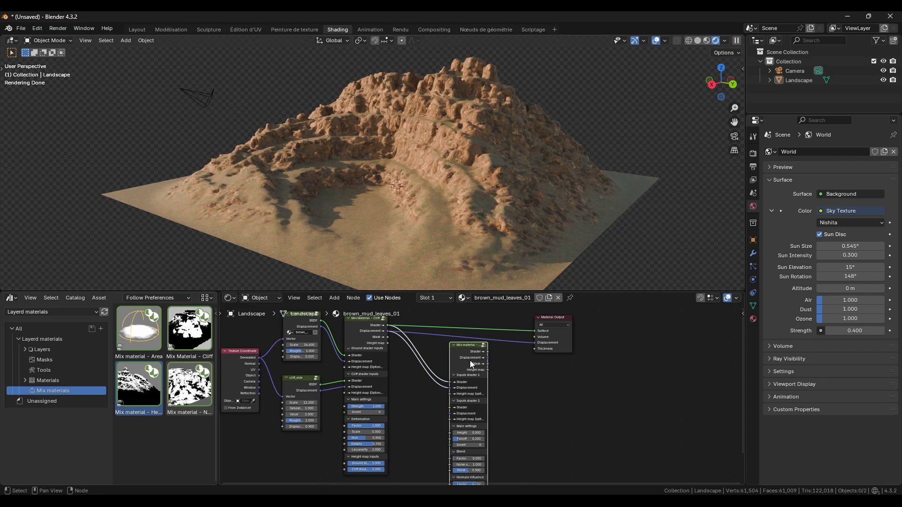
{"action": "left_click_drag", "start_coordinate": [470, 363], "coordinate": [480, 366]}
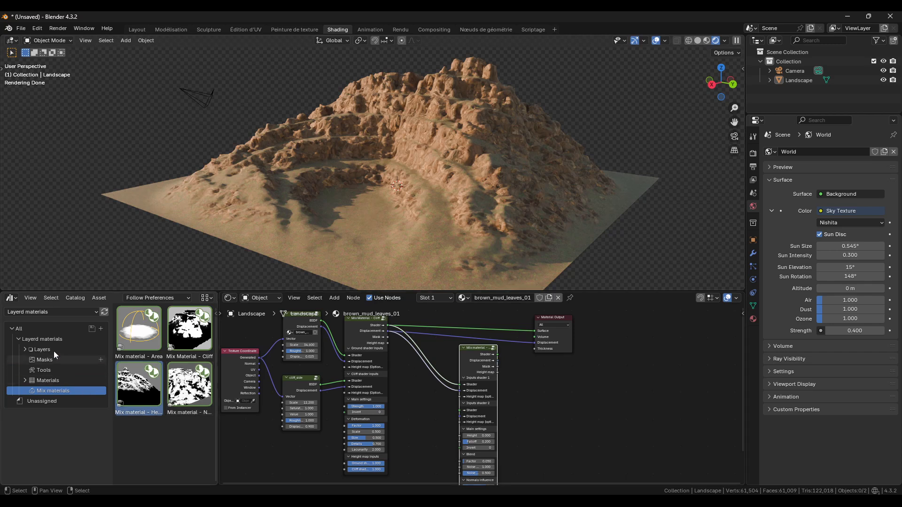
- Add the snow_02 node group from the Ground catalog of the Textures PBR library below the existing nodes
{"action": "left_click", "coordinate": [49, 312]}
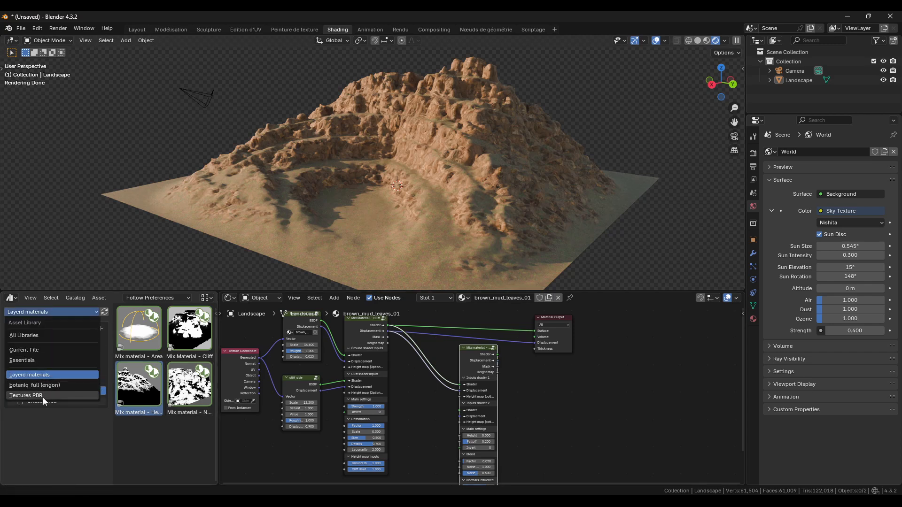
{"action": "left_click", "coordinate": [43, 396]}
{"action": "left_click", "coordinate": [33, 351]}
{"action": "scroll", "coordinate": [184, 388], "scroll_direction": "down", "scroll_amount": 1}
{"action": "scroll", "coordinate": [185, 394], "scroll_direction": "down", "scroll_amount": 4}
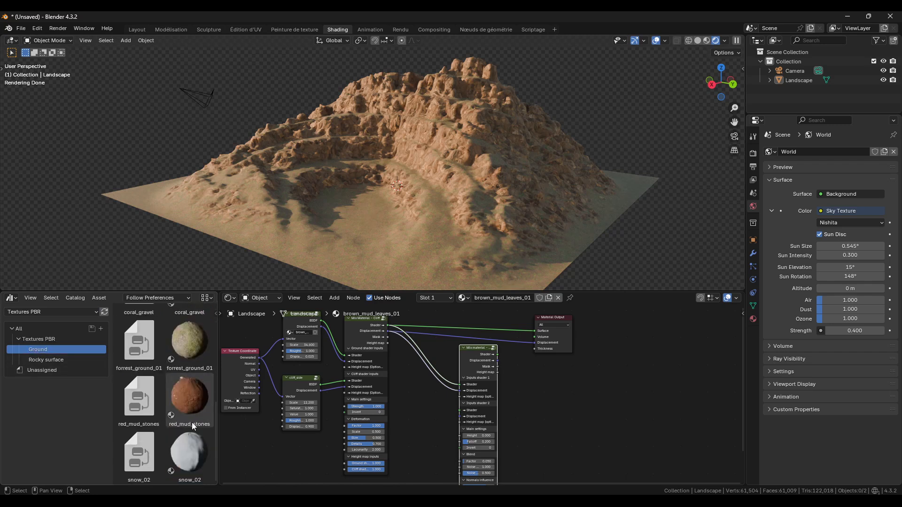
{"action": "left_click_drag", "start_coordinate": [146, 459], "coordinate": [422, 423]}
- Connect the Texture Coordinate node's Generated output to snow_02's Vector input and move the Texture Coordinate node lower
{"action": "left_click_drag", "start_coordinate": [258, 357], "coordinate": [356, 445]}
{"action": "scroll", "coordinate": [306, 408], "scroll_direction": "down", "scroll_amount": 1}
{"action": "scroll", "coordinate": [306, 408], "scroll_direction": "down", "scroll_amount": 3}
{"action": "left_click_drag", "start_coordinate": [295, 337], "coordinate": [271, 388]}
{"action": "middle_click_drag", "start_coordinate": [365, 367], "coordinate": [311, 392]}
{"action": "middle_click_drag", "start_coordinate": [349, 448], "coordinate": [364, 407]}
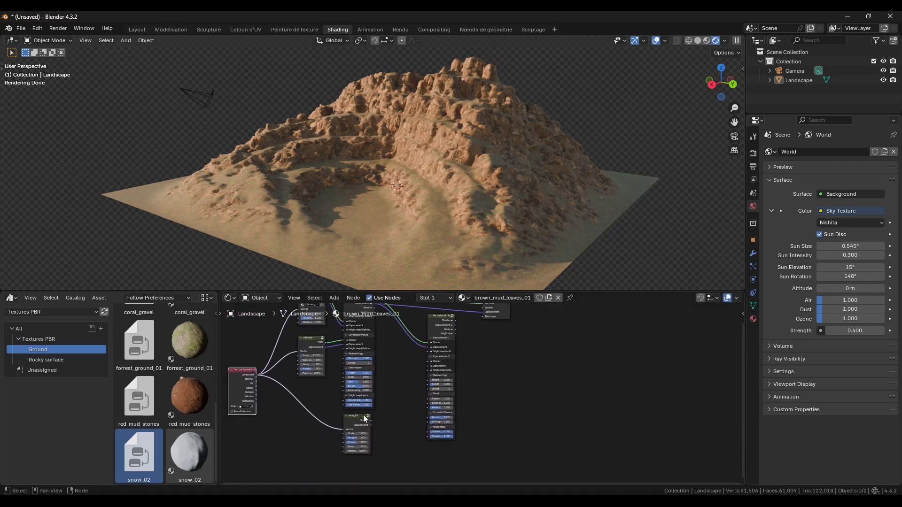
- Connect snow_02's Shader and Displacement outputs to the Inputs shader 2 sockets of the height-based mix node
{"action": "left_click_drag", "start_coordinate": [357, 419], "coordinate": [430, 362]}
{"action": "scroll", "coordinate": [432, 361], "scroll_direction": "up", "scroll_amount": 2}
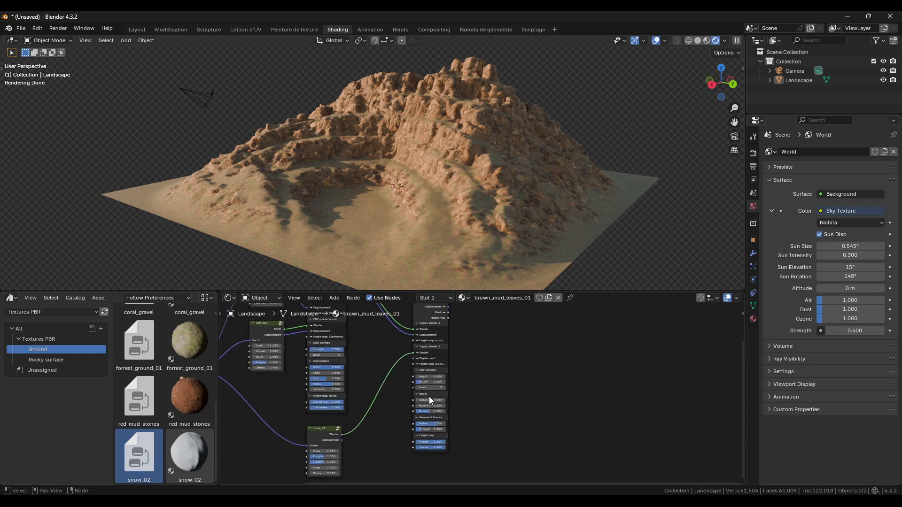
{"action": "left_click_drag", "start_coordinate": [330, 445], "coordinate": [406, 356]}
{"action": "middle_click_drag", "start_coordinate": [453, 351], "coordinate": [423, 351]}
{"action": "left_click_drag", "start_coordinate": [320, 450], "coordinate": [323, 448]}
- Connect the height-based mix node's Shader and Displacement outputs to the Material Output and inspect the snow on the landscape
{"action": "middle_click_drag", "start_coordinate": [464, 371], "coordinate": [441, 455]}
{"action": "left_click_drag", "start_coordinate": [426, 396], "coordinate": [467, 384]}
{"action": "middle_click_drag", "start_coordinate": [488, 256], "coordinate": [497, 224]}
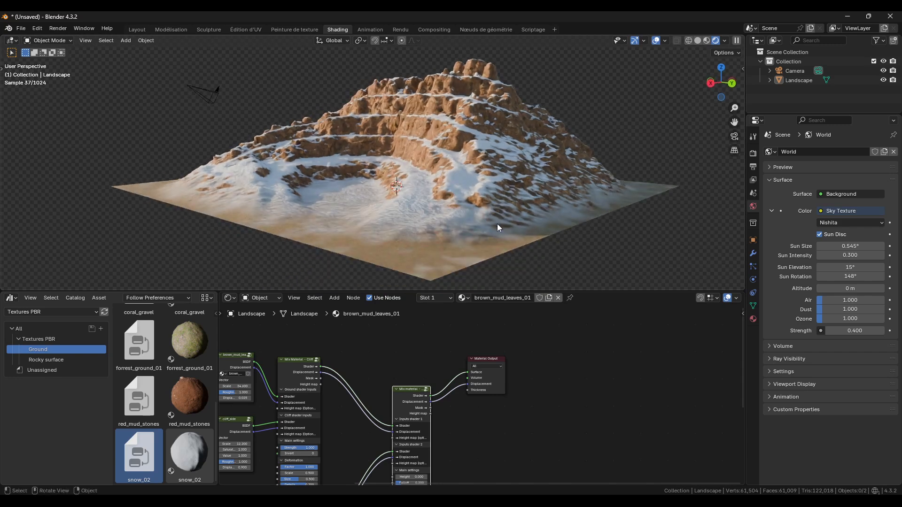
{"action": "middle_click_drag", "start_coordinate": [491, 263], "coordinate": [499, 244]}
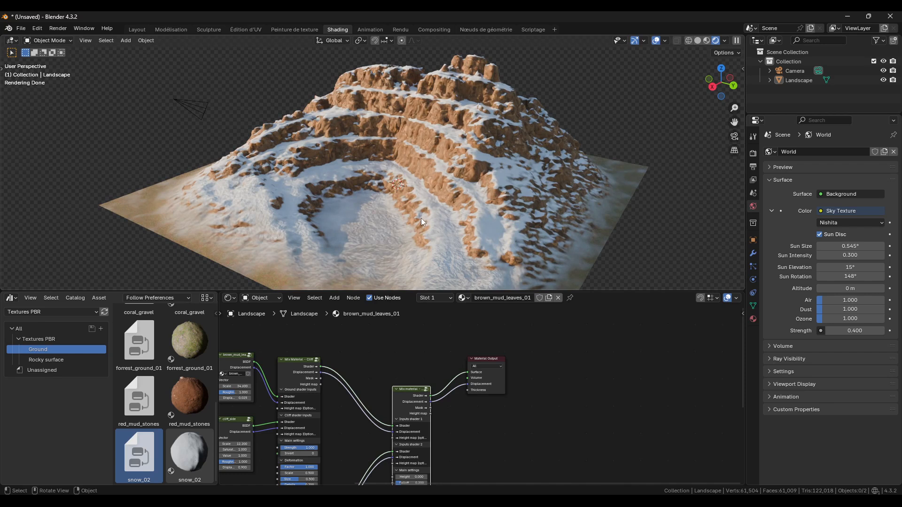
{"action": "middle_click_drag", "start_coordinate": [483, 168], "coordinate": [464, 181]}
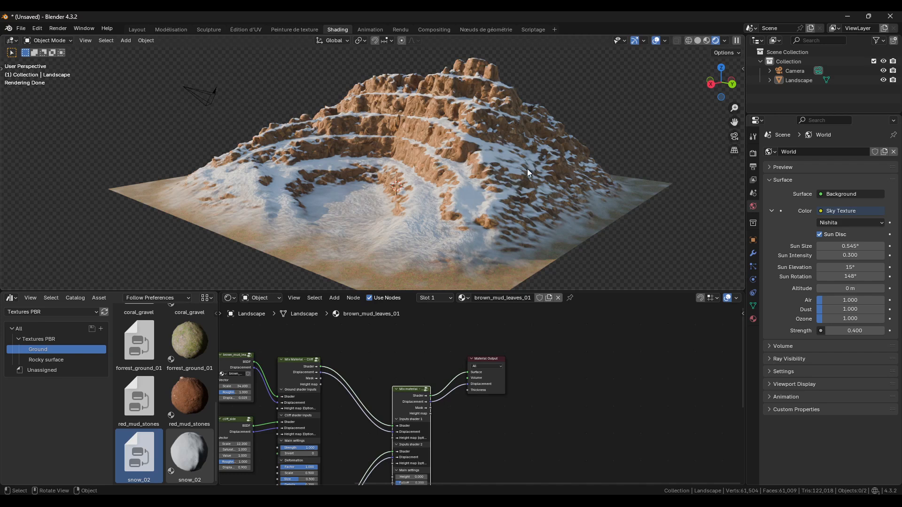
{"action": "middle_click_drag", "start_coordinate": [514, 171], "coordinate": [431, 190]}
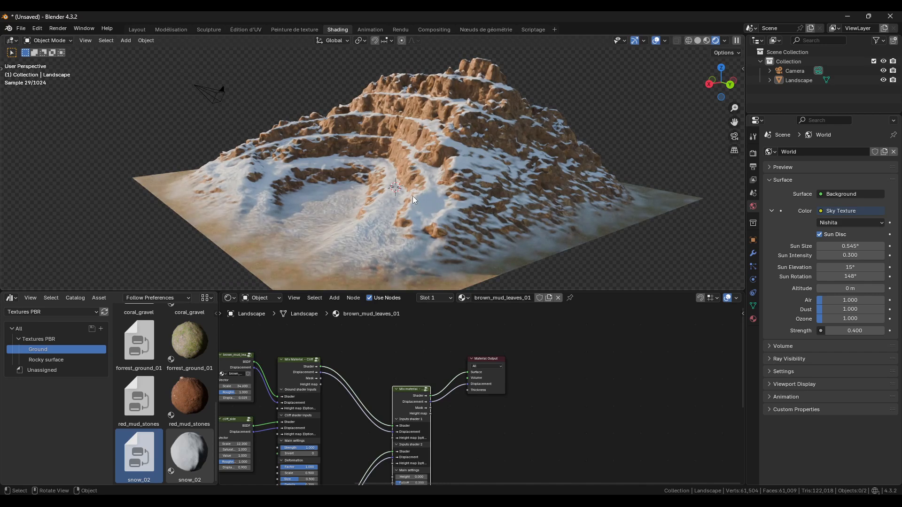
{"action": "middle_click_drag", "start_coordinate": [403, 215], "coordinate": [378, 218]}
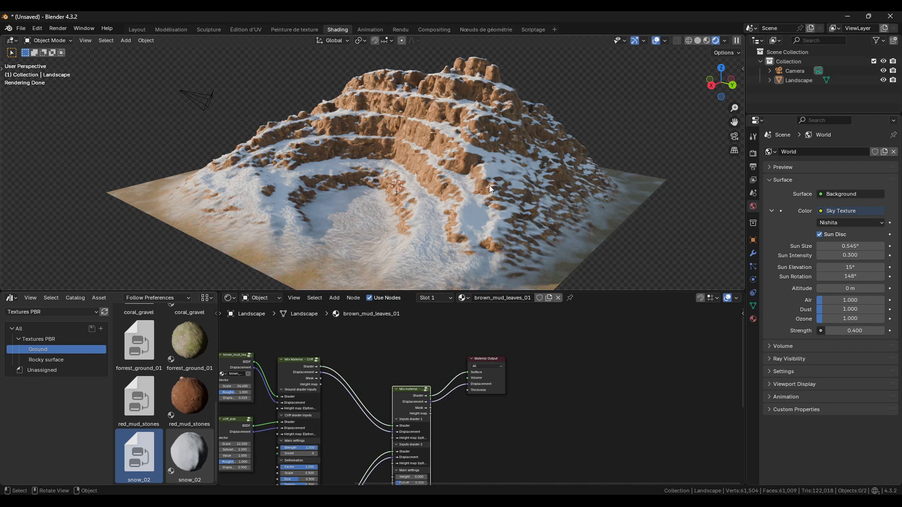
- Set the snow_02 node's Scale to 27.900
{"action": "middle_click_drag", "start_coordinate": [427, 452], "coordinate": [443, 358]}
{"action": "middle_click_drag", "start_coordinate": [349, 441], "coordinate": [391, 382]}
{"action": "scroll", "coordinate": [369, 380], "scroll_direction": "up", "scroll_amount": 5}
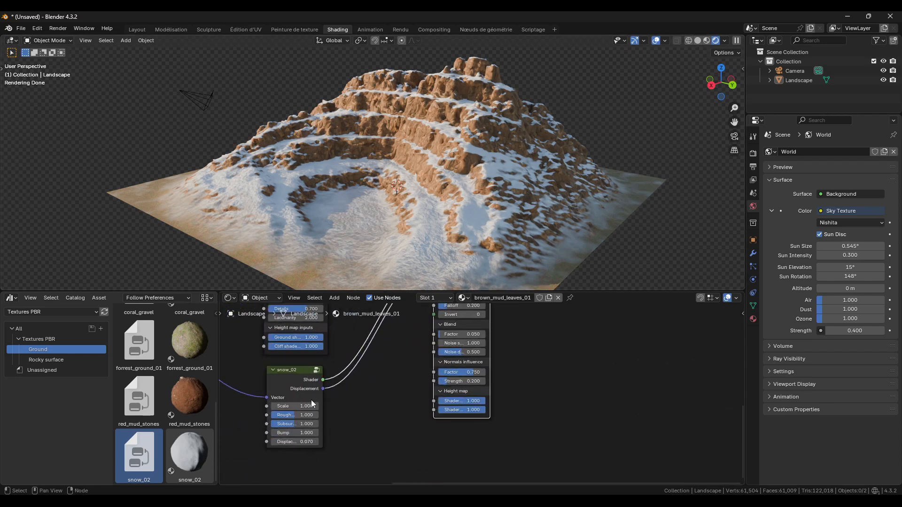
{"action": "left_click_drag", "start_coordinate": [302, 406], "coordinate": [435, 406]}
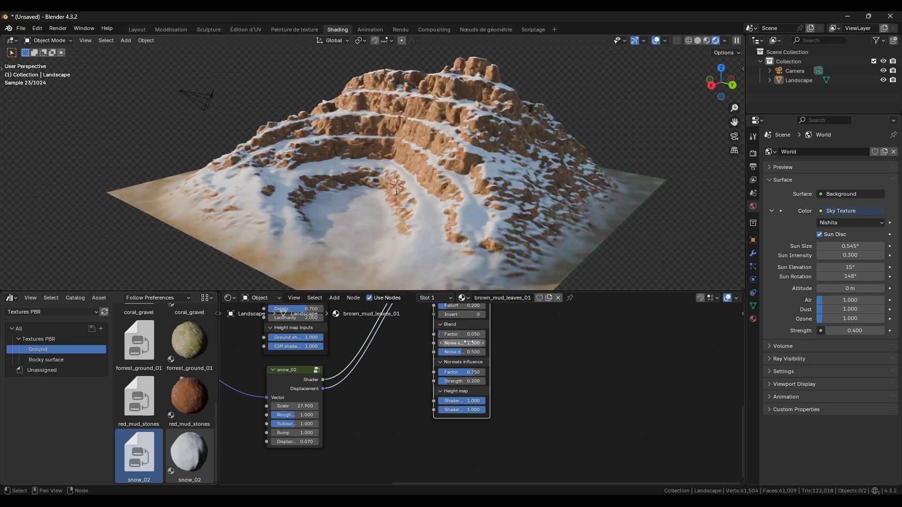
- Set the height-based mix node's Height to 0.400 and its Falloff to 1.000
{"action": "middle_click_drag", "start_coordinate": [462, 343], "coordinate": [443, 428]}
{"action": "mouse_move", "coordinate": [444, 383]}
{"action": "left_mouse_down"}
{"action": "mouse_move", "coordinate": [411, 383]}
{"action": "mouse_move", "coordinate": [445, 383]}
{"action": "left_mouse_up"}
{"action": "middle_click_drag", "start_coordinate": [534, 216], "coordinate": [518, 222]}
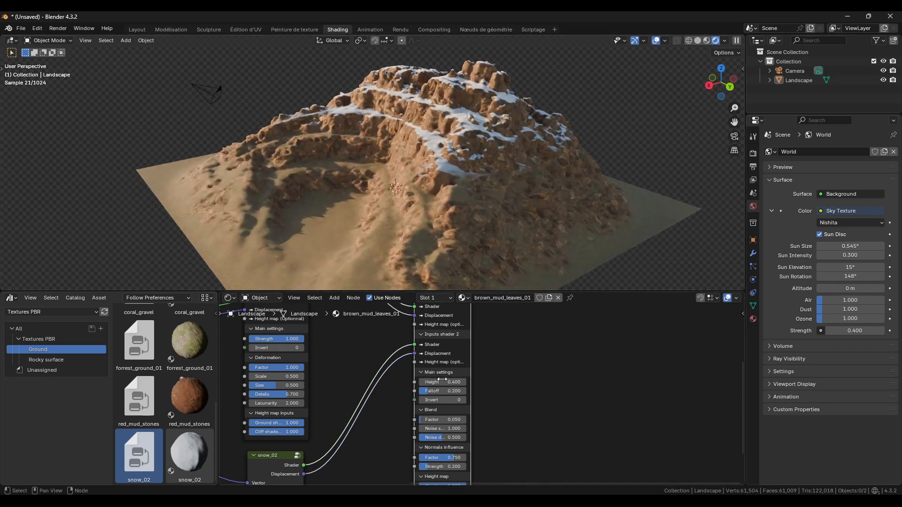
{"action": "left_click_drag", "start_coordinate": [444, 391], "coordinate": [484, 391]}
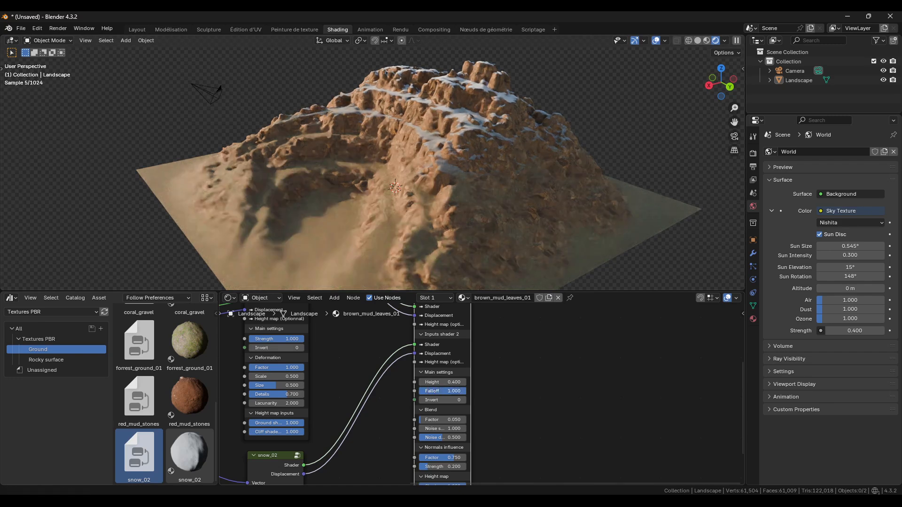
- Set the Blend Factor of the height-based mix node to 0.708 and check the snow transition on the landscape
{"action": "middle_click_drag", "start_coordinate": [532, 166], "coordinate": [532, 166]}
{"action": "mouse_move", "coordinate": [473, 169]}
{"action": "middle_mouse_down"}
{"action": "mouse_move", "coordinate": [480, 172]}
{"action": "mouse_move", "coordinate": [473, 131]}
{"action": "mouse_move", "coordinate": [471, 172]}
{"action": "middle_mouse_up"}
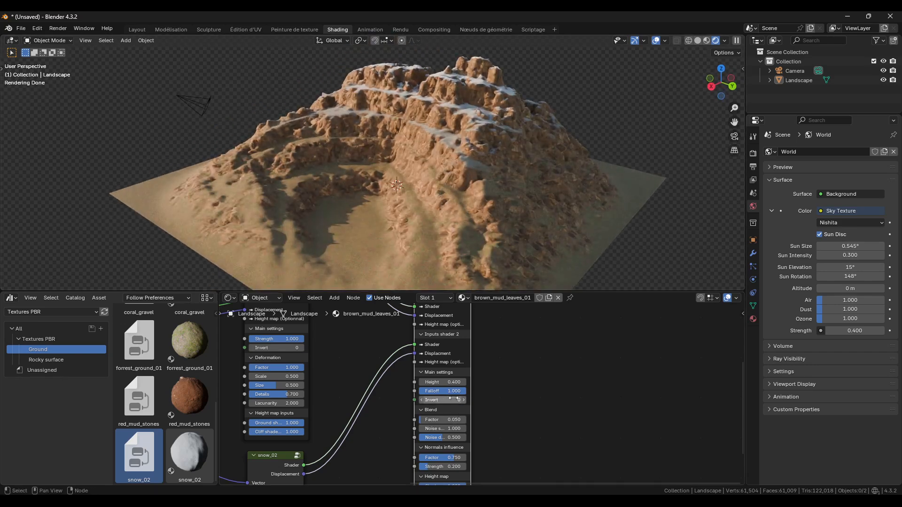
{"action": "middle_click_drag", "start_coordinate": [471, 348], "coordinate": [474, 325]}
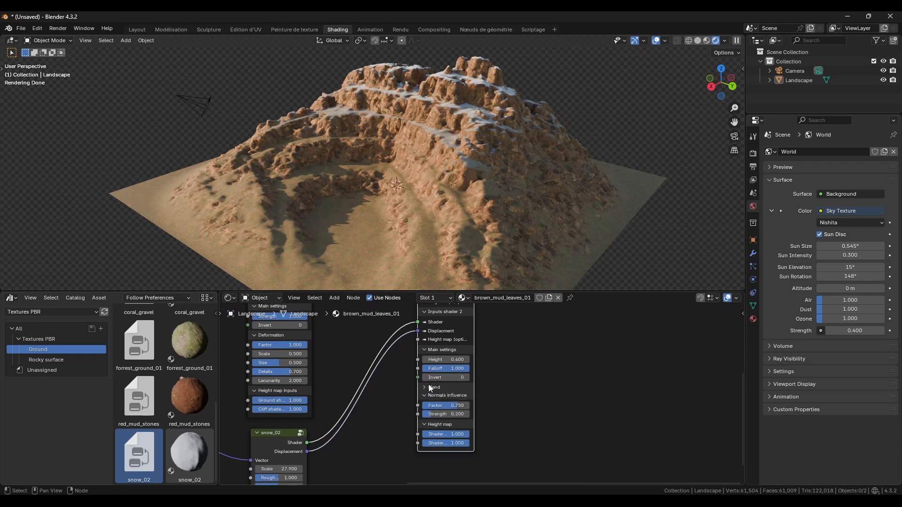
{"action": "middle_click_drag", "start_coordinate": [452, 404], "coordinate": [442, 389]}
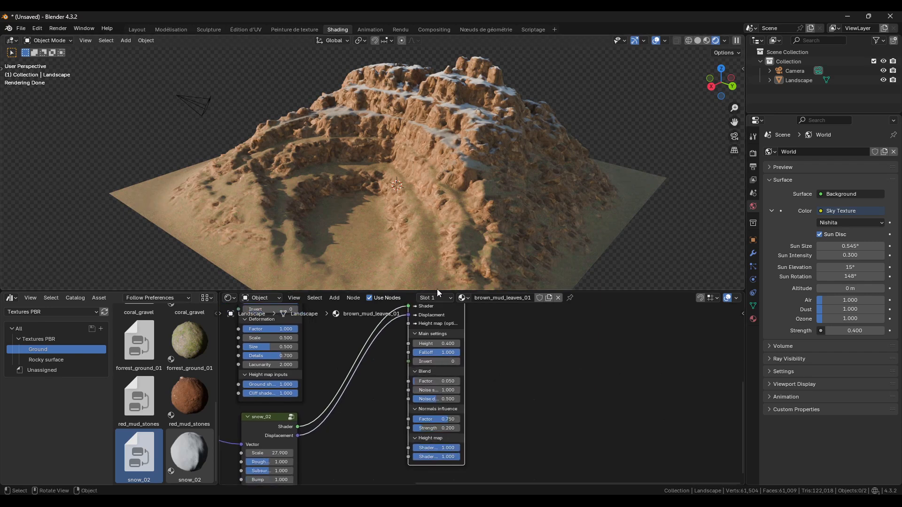
{"action": "left_click_drag", "start_coordinate": [440, 380], "coordinate": [479, 381]}
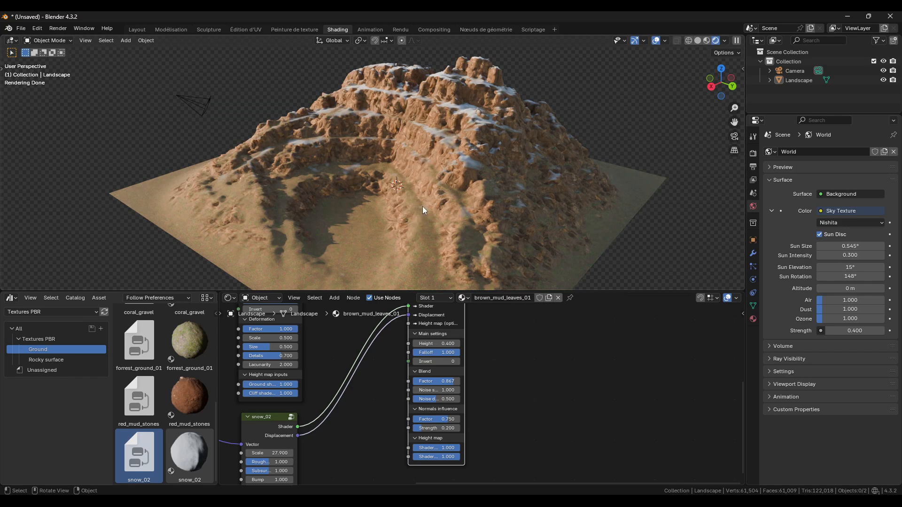
{"action": "mouse_move", "coordinate": [448, 193]}
{"action": "middle_mouse_down"}
{"action": "mouse_move", "coordinate": [470, 180]}
{"action": "mouse_move", "coordinate": [528, 190]}
{"action": "mouse_move", "coordinate": [455, 187]}
{"action": "middle_mouse_up"}
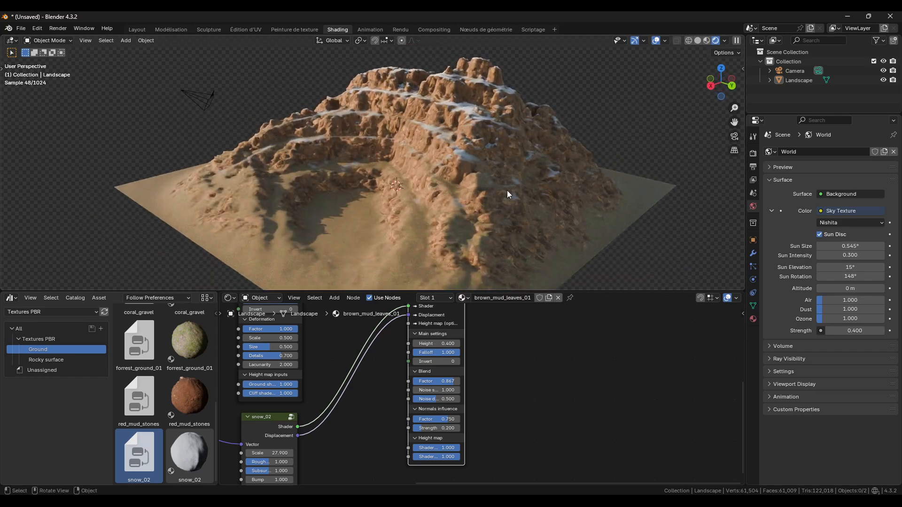
{"action": "left_click_drag", "start_coordinate": [443, 379], "coordinate": [439, 380]}
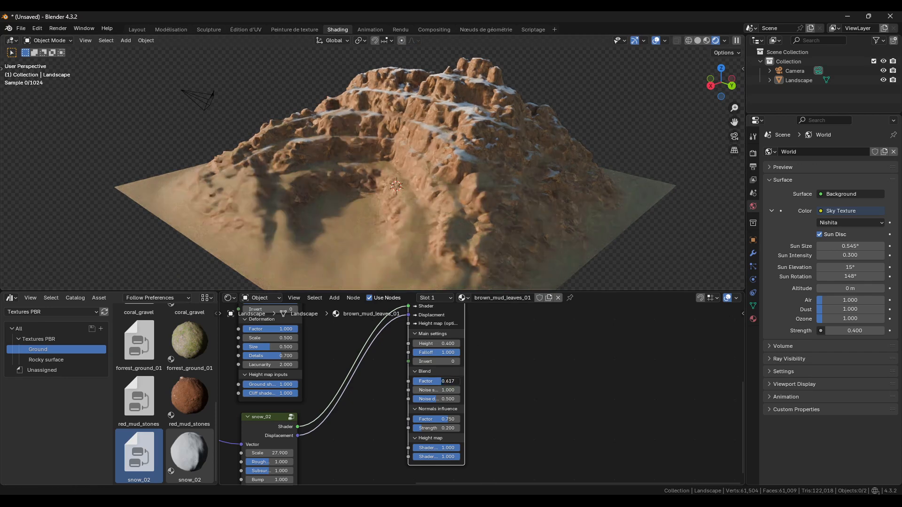
{"action": "left_click_drag", "start_coordinate": [442, 381], "coordinate": [446, 381]}
{"action": "middle_click_drag", "start_coordinate": [552, 163], "coordinate": [555, 186]}
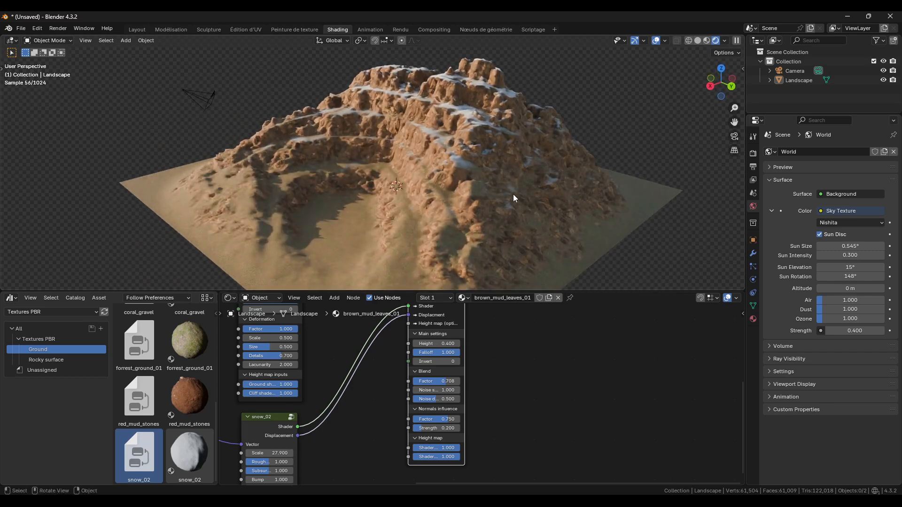
{"action": "middle_click_drag", "start_coordinate": [488, 184], "coordinate": [570, 210]}
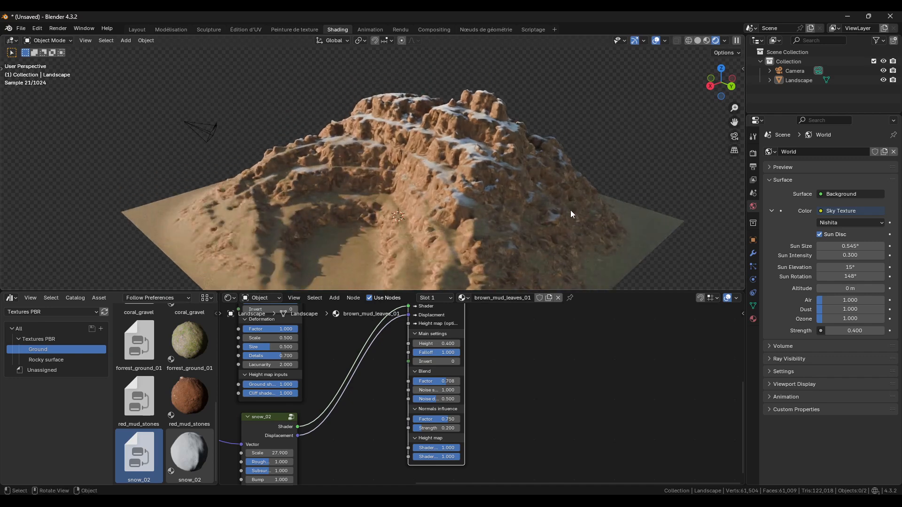
- Examine the snow blend on the landscape from several angles and review the connections of the height-based mix node
{"action": "scroll", "coordinate": [459, 343], "scroll_direction": "up", "scroll_amount": 2, "text": "shift"}
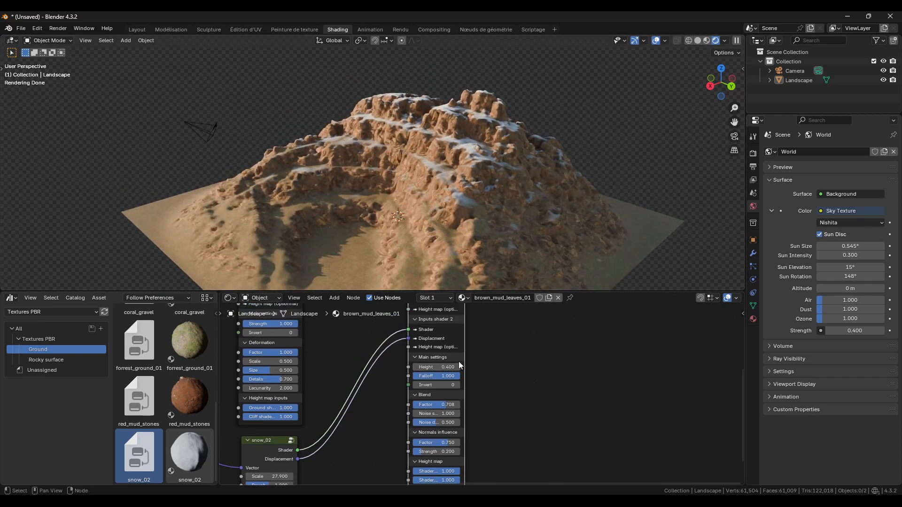
{"action": "scroll", "coordinate": [486, 235], "scroll_direction": "down", "scroll_amount": 3}
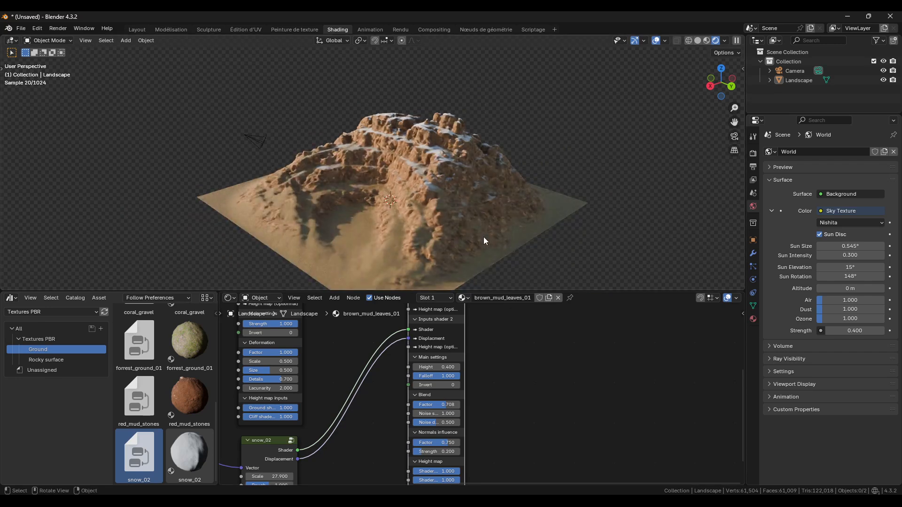
{"action": "middle_click_drag", "start_coordinate": [467, 234], "coordinate": [455, 235]}
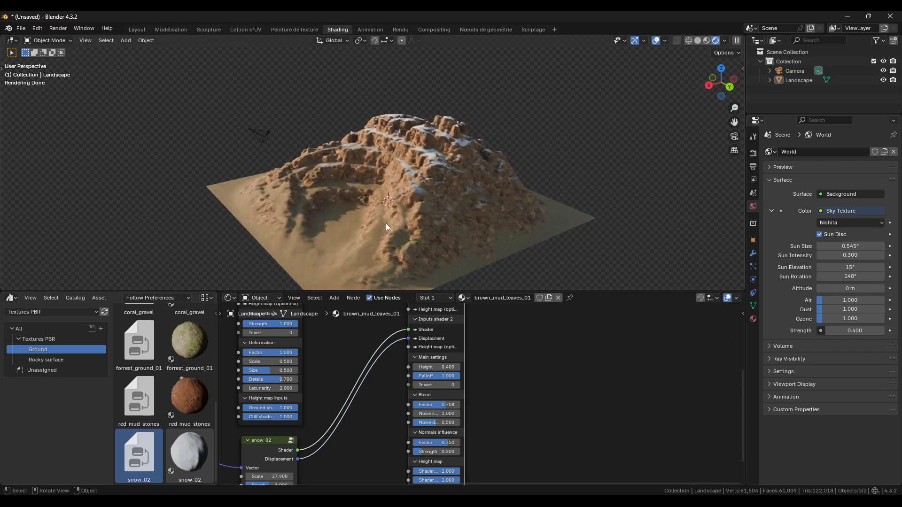
{"action": "middle_click_drag", "start_coordinate": [413, 210], "coordinate": [395, 214]}
{"action": "middle_click_drag", "start_coordinate": [446, 334], "coordinate": [454, 390]}
{"action": "middle_click_drag", "start_coordinate": [437, 317], "coordinate": [440, 356]}
{"action": "scroll", "coordinate": [447, 333], "scroll_direction": "down", "scroll_amount": 2}
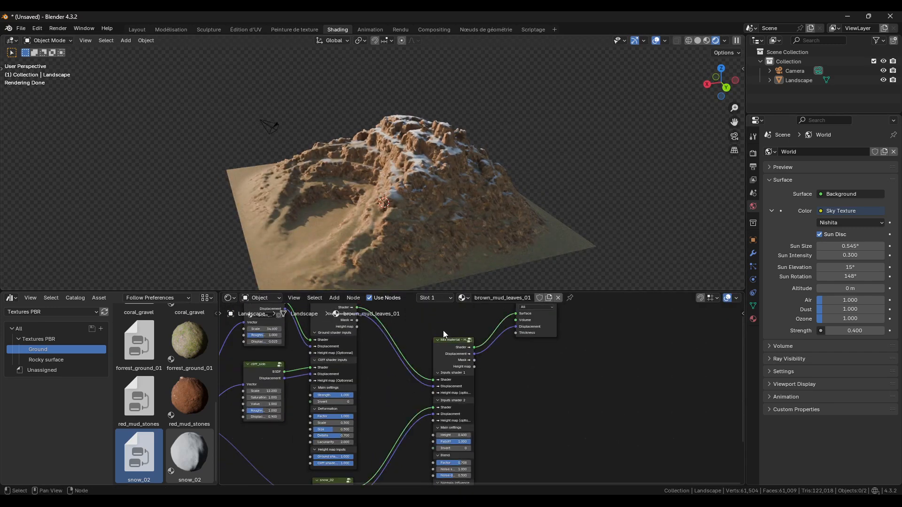
{"action": "middle_click_drag", "start_coordinate": [461, 254], "coordinate": [480, 240]}
{"action": "middle_click_drag", "start_coordinate": [482, 405], "coordinate": [483, 372]}
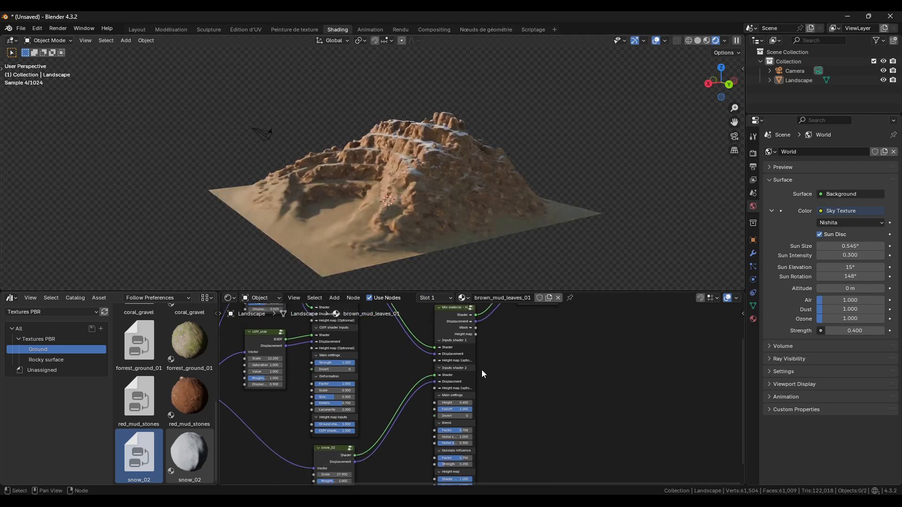
- Set the height-based mix node's Normals influence Factor to 0.458 and Strength to 0.642
{"action": "scroll", "coordinate": [464, 419], "scroll_direction": "up", "scroll_amount": 4}
{"action": "middle_click_drag", "start_coordinate": [468, 426], "coordinate": [473, 351]}
{"action": "scroll", "coordinate": [448, 384], "scroll_direction": "down", "scroll_amount": 1}
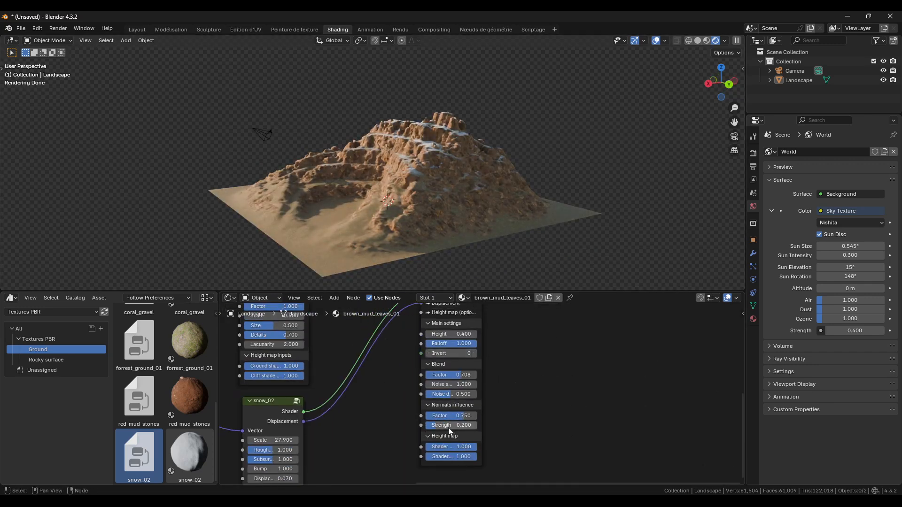
{"action": "scroll", "coordinate": [420, 128], "scroll_direction": "up", "scroll_amount": 4}
{"action": "left_click_drag", "start_coordinate": [462, 416], "coordinate": [431, 416]}
{"action": "middle_click_drag", "start_coordinate": [493, 188], "coordinate": [500, 208]}
{"action": "left_click_drag", "start_coordinate": [459, 417], "coordinate": [488, 417]}
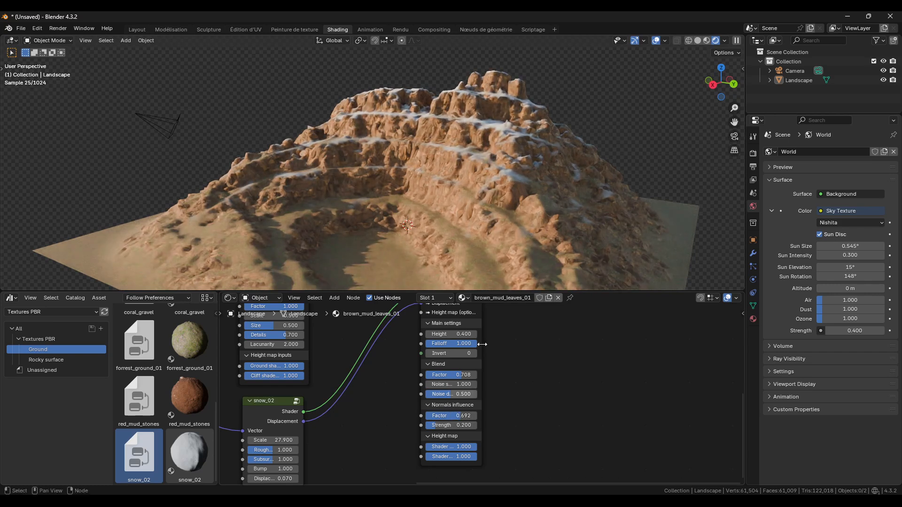
{"action": "middle_click_drag", "start_coordinate": [488, 155], "coordinate": [513, 148]}
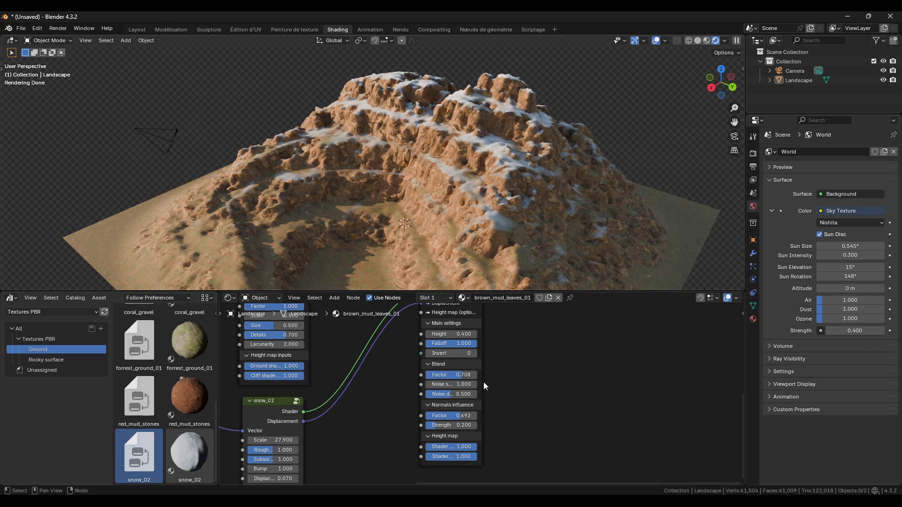
{"action": "mouse_move", "coordinate": [462, 415]}
{"action": "left_mouse_down"}
{"action": "mouse_move", "coordinate": [451, 415]}
{"action": "mouse_move", "coordinate": [466, 425]}
{"action": "left_mouse_up"}
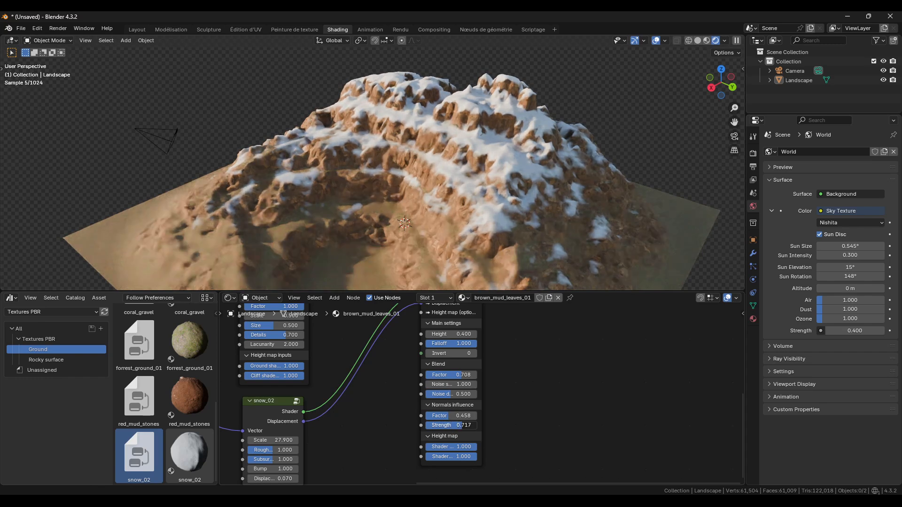
{"action": "middle_click_drag", "start_coordinate": [535, 171], "coordinate": [496, 183]}
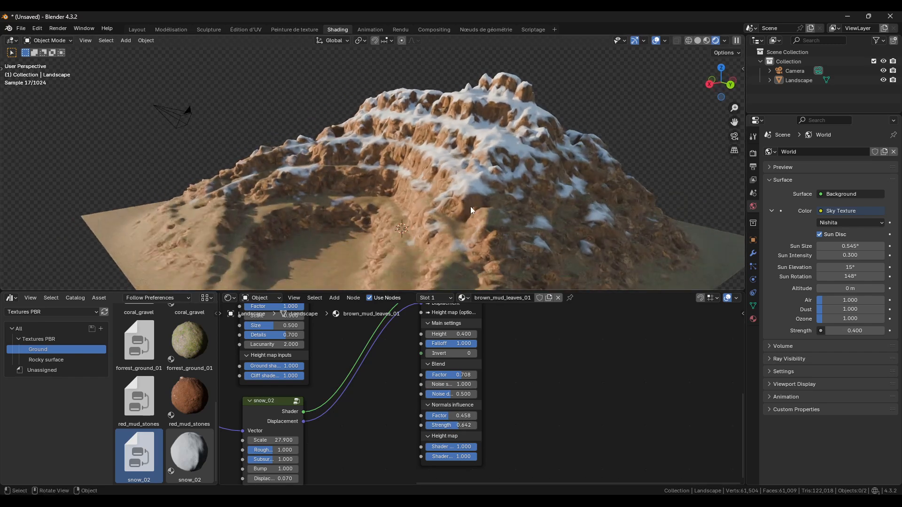
- Examine the snow coverage, the bare ground at the foot of the landscape and the whole node tree
{"action": "scroll", "coordinate": [504, 188], "scroll_direction": "down", "scroll_amount": 2}
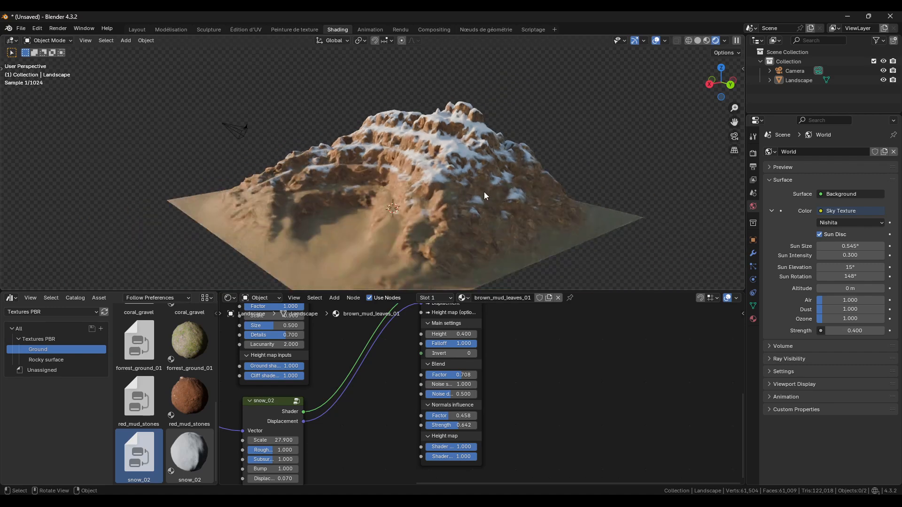
{"action": "middle_click_drag", "start_coordinate": [483, 194], "coordinate": [502, 194]}
{"action": "middle_click_drag", "start_coordinate": [478, 159], "coordinate": [432, 193]}
{"action": "scroll", "coordinate": [393, 384], "scroll_direction": "down", "scroll_amount": 6}
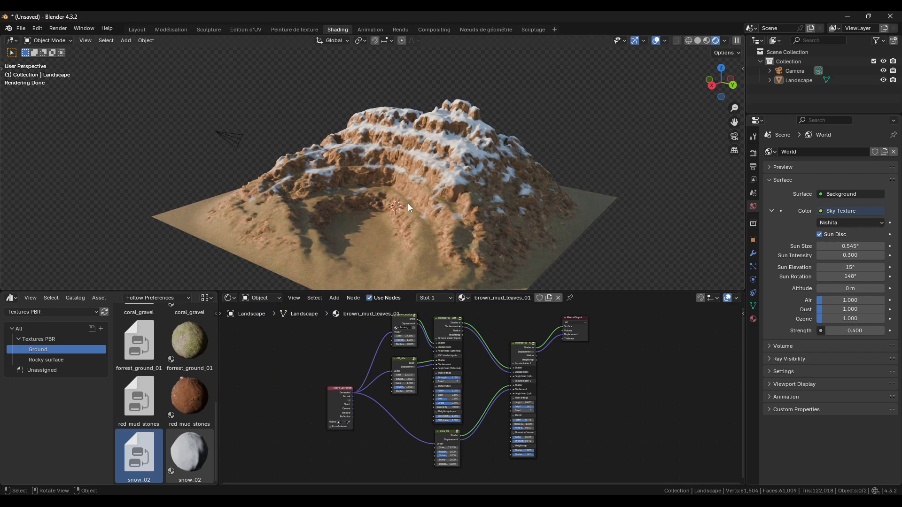
{"action": "middle_click_drag", "start_coordinate": [416, 202], "coordinate": [450, 219]}
{"action": "middle_click_drag", "start_coordinate": [471, 362], "coordinate": [405, 366]}
{"action": "middle_click_drag", "start_coordinate": [390, 237], "coordinate": [401, 242]}
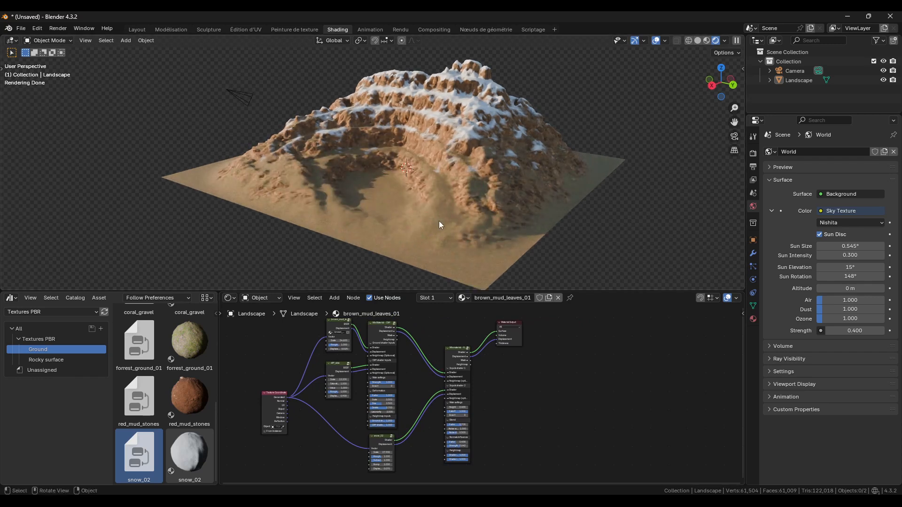
{"action": "scroll", "coordinate": [451, 214], "scroll_direction": "up", "scroll_amount": 5}
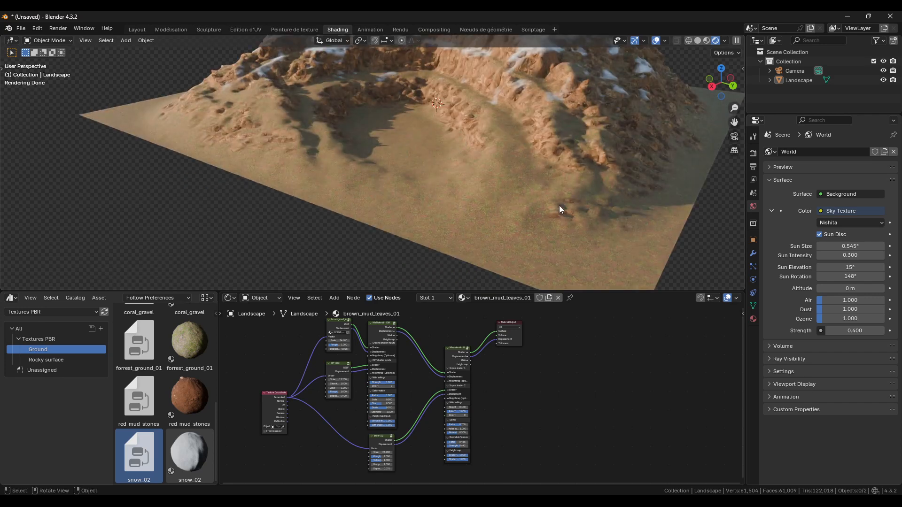
{"action": "scroll", "coordinate": [560, 207], "scroll_direction": "down", "scroll_amount": 4}
{"action": "middle_click_drag", "start_coordinate": [565, 186], "coordinate": [554, 214]}
{"action": "scroll", "coordinate": [368, 373], "scroll_direction": "up", "scroll_amount": 3}
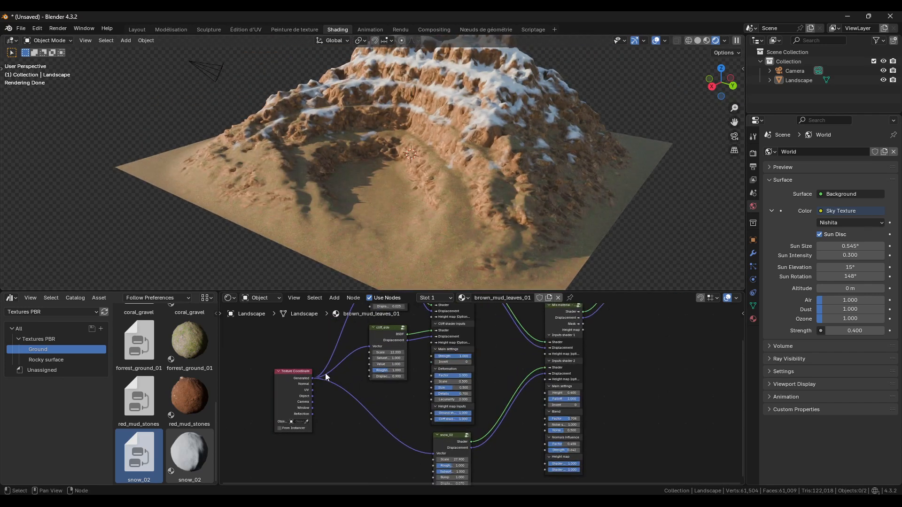
- Move the Texture Coordinate node farther away from the texture nodes and adjust the placement of the cliff_side and brown_mud_leaves_01 nodes
{"action": "left_click_drag", "start_coordinate": [290, 383], "coordinate": [206, 384]}
{"action": "middle_click_drag", "start_coordinate": [355, 360], "coordinate": [380, 401]}
{"action": "left_click_drag", "start_coordinate": [410, 369], "coordinate": [408, 363]}
{"action": "left_click_drag", "start_coordinate": [486, 315], "coordinate": [485, 314]}
{"action": "middle_click_drag", "start_coordinate": [448, 365], "coordinate": [448, 382]}
{"action": "left_click_drag", "start_coordinate": [420, 327], "coordinate": [418, 323]}
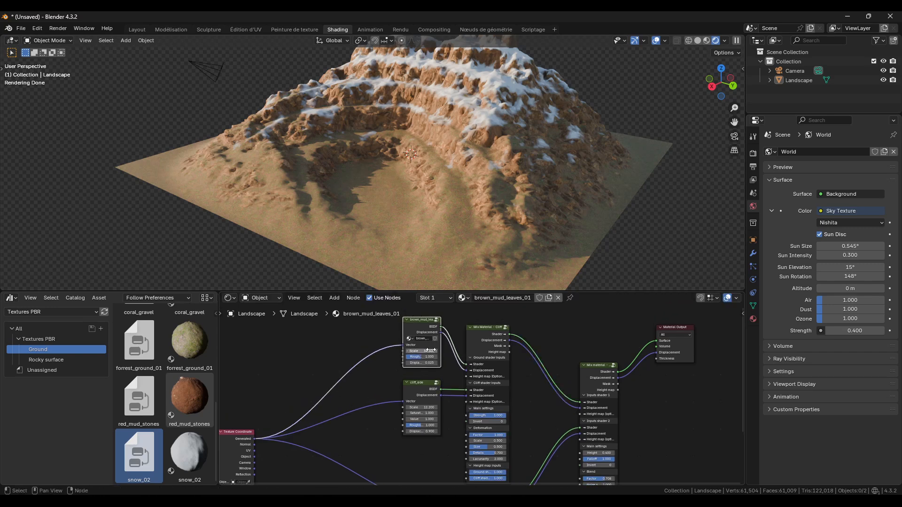
{"action": "middle_click_drag", "start_coordinate": [486, 364], "coordinate": [518, 380]}
{"action": "scroll", "coordinate": [543, 397], "scroll_direction": "up", "scroll_amount": 1}
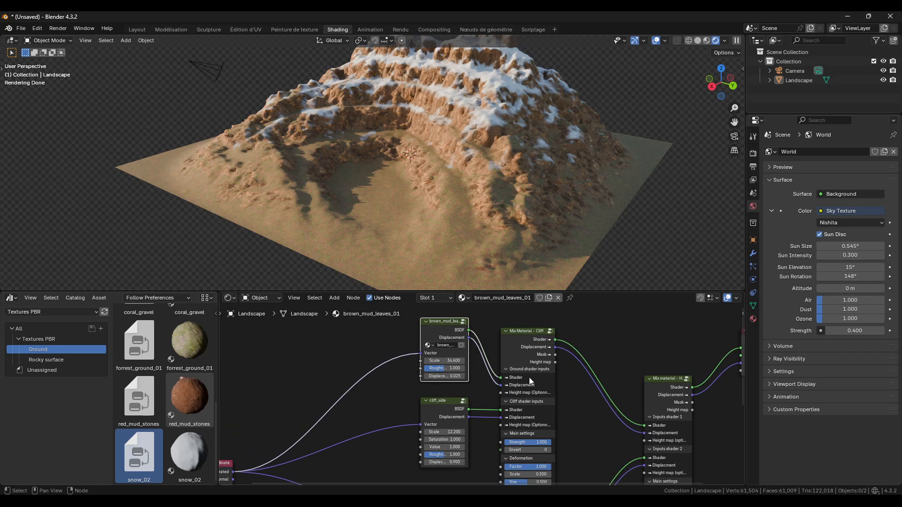
- Move the brown_mud_leaves_01 and cliff_side nodes away from Mix Material - Cliff to make room for another node
{"action": "left_click_drag", "start_coordinate": [446, 325], "coordinate": [360, 317]}
{"action": "middle_click_drag", "start_coordinate": [407, 371], "coordinate": [423, 316]}
{"action": "mouse_move", "coordinate": [454, 393]}
{"action": "left_mouse_down"}
{"action": "mouse_move", "coordinate": [385, 421]}
{"action": "mouse_move", "coordinate": [362, 413]}
{"action": "left_mouse_up"}
{"action": "middle_click_drag", "start_coordinate": [398, 388], "coordinate": [401, 425]}
{"action": "middle_click_drag", "start_coordinate": [379, 318], "coordinate": [389, 363]}
{"action": "left_click_drag", "start_coordinate": [378, 350], "coordinate": [371, 348]}
{"action": "middle_click_drag", "start_coordinate": [402, 391], "coordinate": [396, 365]}
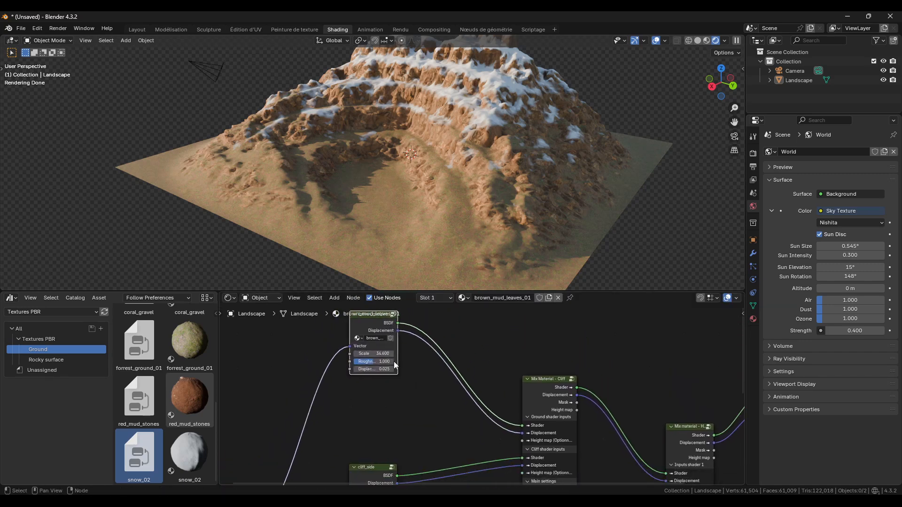
- Add the "Mix material - N..." asset from the Mix materials catalog of the Layerd materials library to the node tree
{"action": "left_click", "coordinate": [40, 314]}
{"action": "left_click", "coordinate": [46, 384]}
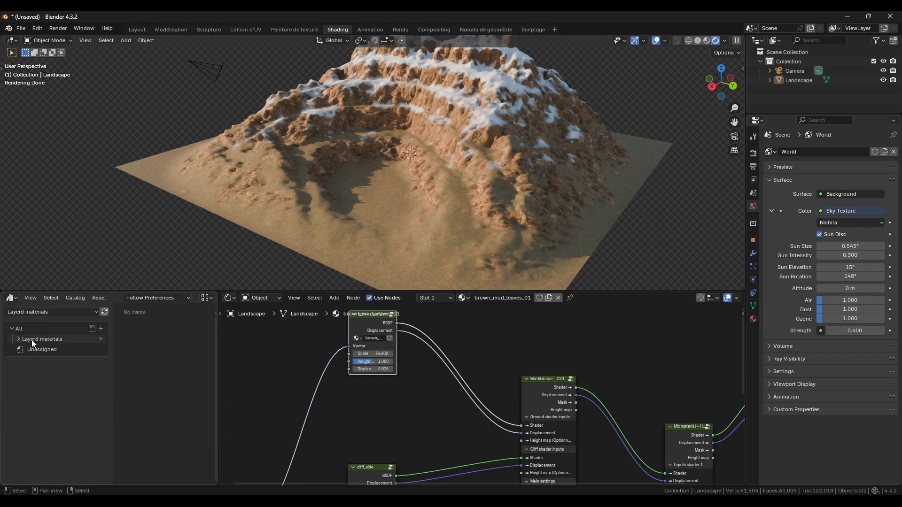
{"action": "left_click", "coordinate": [18, 339]}
{"action": "left_click", "coordinate": [70, 391]}
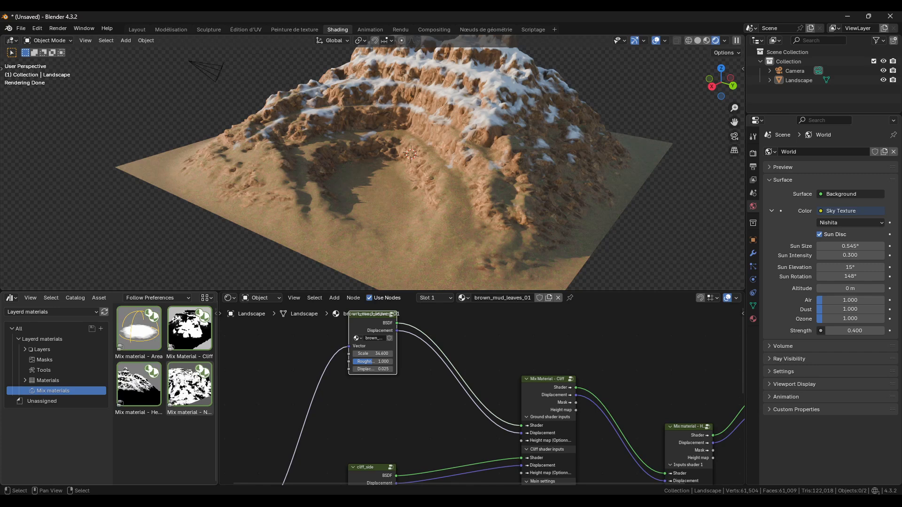
{"action": "left_click_drag", "start_coordinate": [189, 389], "coordinate": [451, 389]}
{"action": "scroll", "coordinate": [453, 393], "scroll_direction": "down", "scroll_amount": 4}
{"action": "middle_click_drag", "start_coordinate": [454, 408], "coordinate": [452, 347]}
{"action": "scroll", "coordinate": [460, 411], "scroll_direction": "down", "scroll_amount": 5}
- Wire the new mix node between brown_mud_leaves_01 and Mix Material - Cliff, using Inputs shader 1 and the ground Shader and Displacement inputs
{"action": "left_click_drag", "start_coordinate": [375, 372], "coordinate": [335, 434]}
{"action": "left_click_drag", "start_coordinate": [445, 338], "coordinate": [408, 373]}
{"action": "middle_click_drag", "start_coordinate": [463, 339], "coordinate": [460, 409]}
{"action": "left_click_drag", "start_coordinate": [397, 453], "coordinate": [432, 463]}
{"action": "left_click_drag", "start_coordinate": [484, 370], "coordinate": [475, 333]}
{"action": "middle_click_drag", "start_coordinate": [475, 336], "coordinate": [481, 355]}
{"action": "left_click_drag", "start_coordinate": [437, 354], "coordinate": [425, 356]}
{"action": "scroll", "coordinate": [436, 364], "scroll_direction": "up", "scroll_amount": 1}
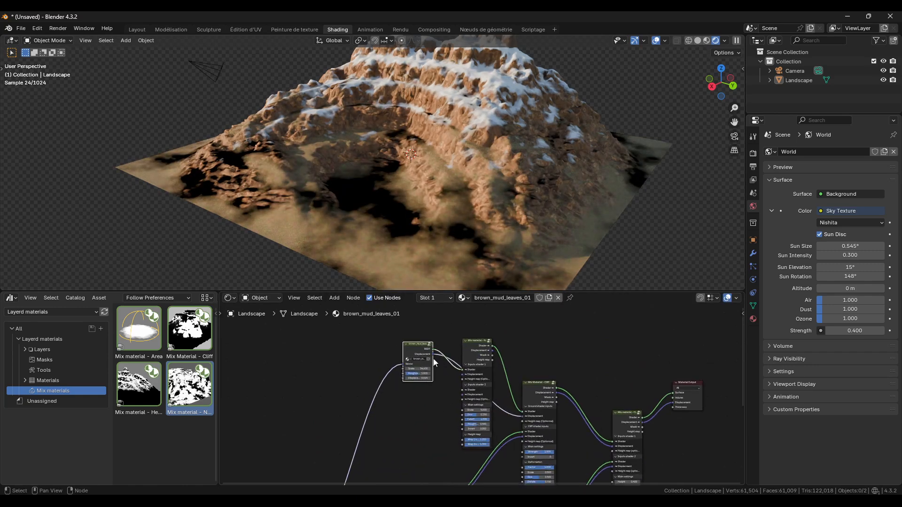
{"action": "scroll", "coordinate": [484, 360], "scroll_direction": "up", "scroll_amount": 2}
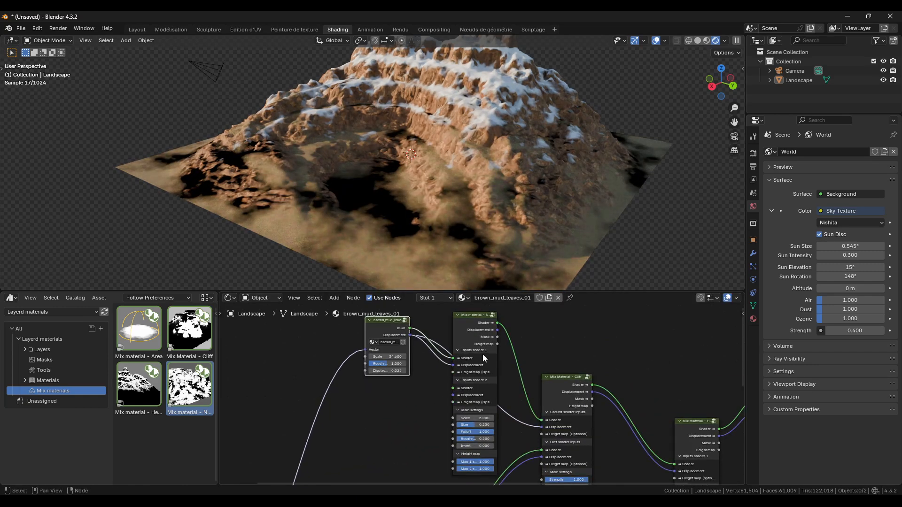
{"action": "left_click_drag", "start_coordinate": [497, 329], "coordinate": [542, 427]}
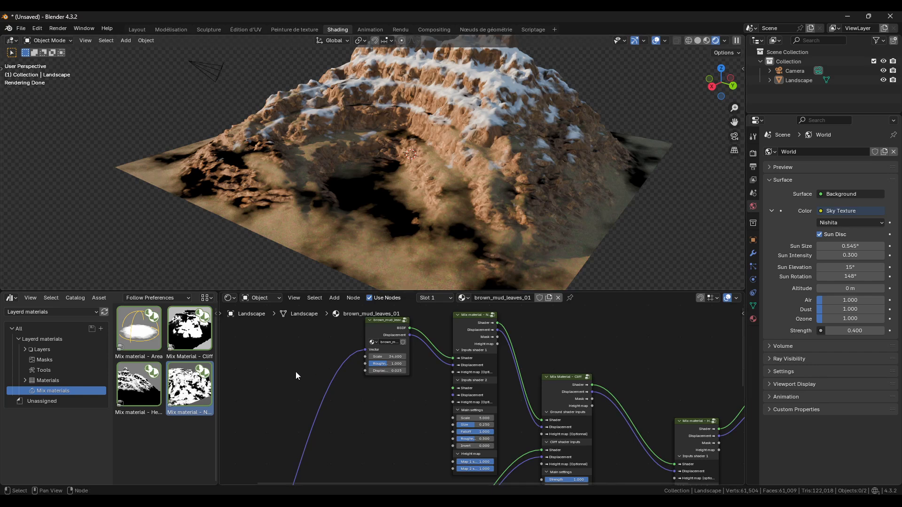
{"action": "scroll", "coordinate": [398, 322], "scroll_direction": "down", "scroll_amount": 1}
{"action": "middle_click_drag", "start_coordinate": [470, 201], "coordinate": [429, 251]}
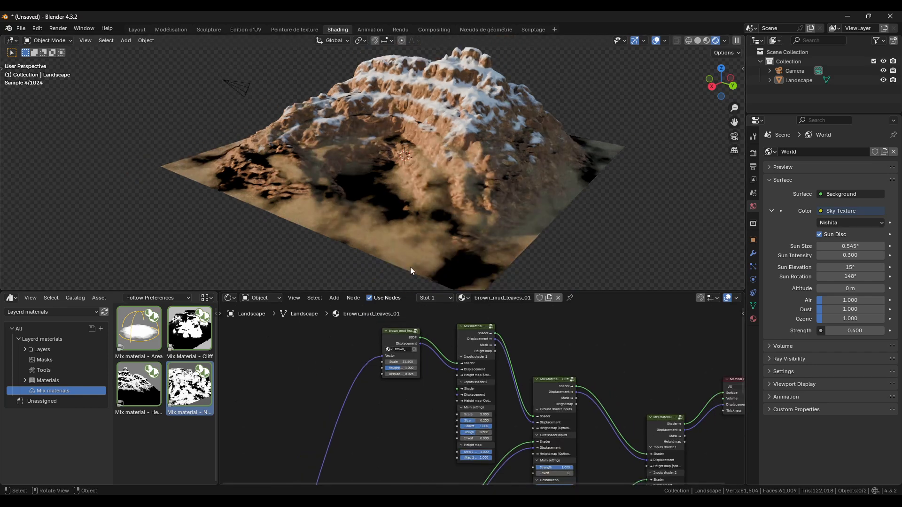
- Add the gray_rocks asset from the Rocky surface catalog of the Textures PBR library to the node tree, below brown_mud_leaves_01
{"action": "left_click", "coordinate": [46, 312]}
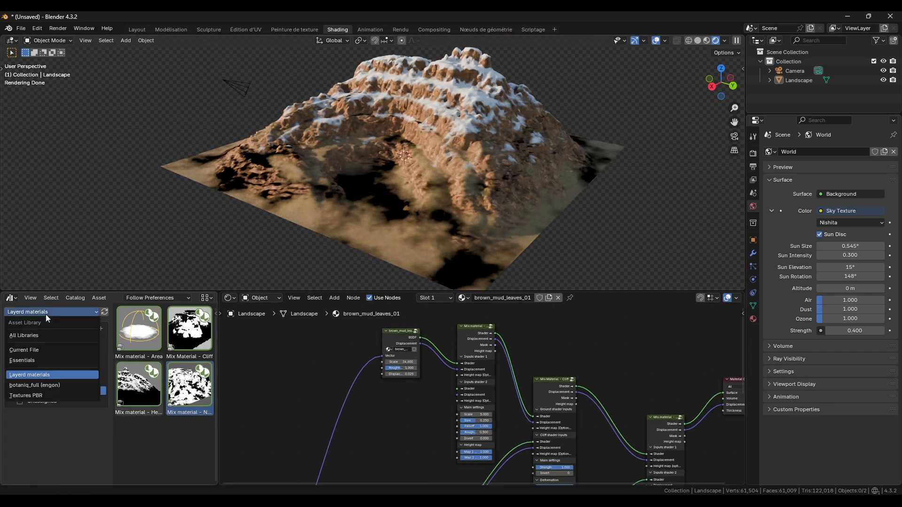
{"action": "left_click", "coordinate": [29, 396]}
{"action": "left_click", "coordinate": [18, 340]}
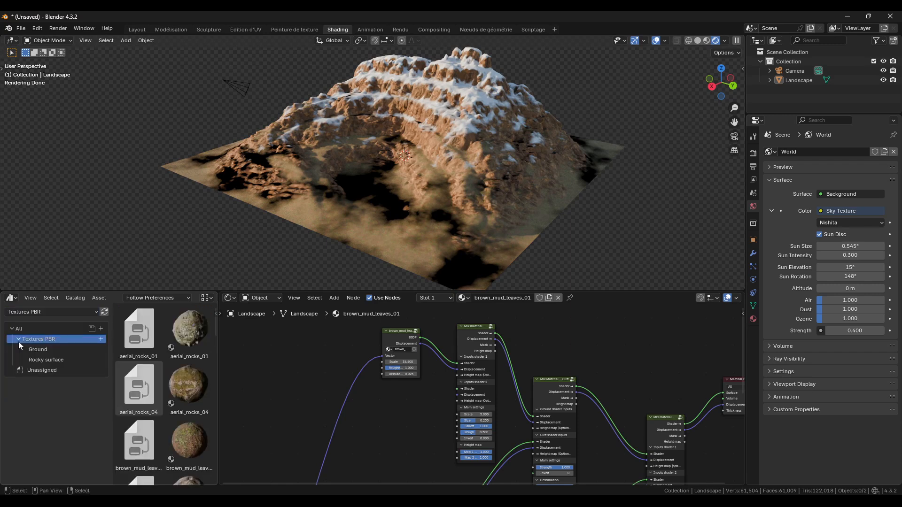
{"action": "left_click", "coordinate": [36, 350]}
{"action": "left_click", "coordinate": [42, 360]}
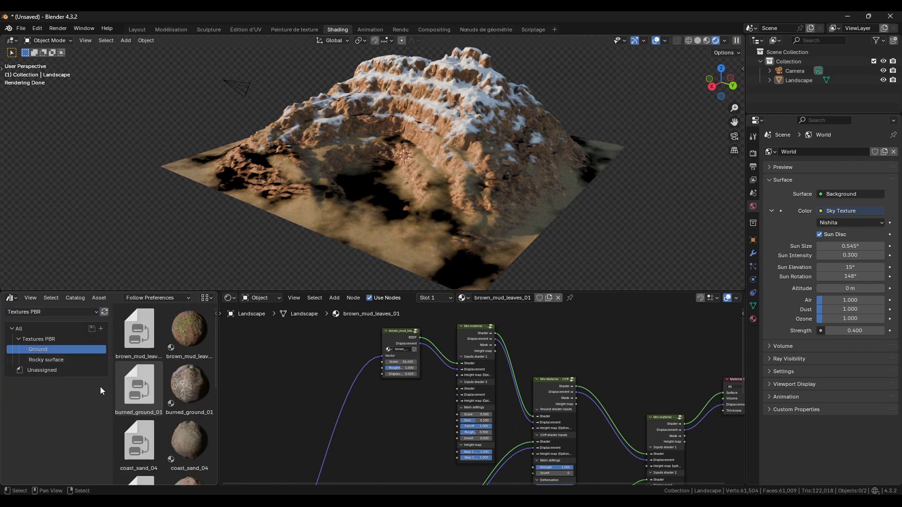
{"action": "scroll", "coordinate": [179, 357], "scroll_direction": "down", "scroll_amount": 2}
{"action": "scroll", "coordinate": [184, 374], "scroll_direction": "up", "scroll_amount": 2}
{"action": "scroll", "coordinate": [184, 417], "scroll_direction": "up", "scroll_amount": 1}
{"action": "scroll", "coordinate": [190, 400], "scroll_direction": "down", "scroll_amount": 2}
{"action": "left_click", "coordinate": [188, 380]}
{"action": "left_click_drag", "start_coordinate": [134, 389], "coordinate": [397, 411]}
- Connect the Texture Coordinate node's Generated output to the Vector input of gray_rocks
{"action": "middle_click_drag", "start_coordinate": [408, 421], "coordinate": [428, 341]}
{"action": "scroll", "coordinate": [390, 402], "scroll_direction": "down", "scroll_amount": 4}
{"action": "middle_click_drag", "start_coordinate": [362, 462], "coordinate": [374, 397]}
{"action": "left_click_drag", "start_coordinate": [348, 413], "coordinate": [441, 365]}
{"action": "middle_click_drag", "start_coordinate": [464, 357], "coordinate": [419, 403]}
- Wire the BSDF and Displacement outputs of gray_rocks into Inputs shader 2 of the ground textures' mix node
{"action": "scroll", "coordinate": [415, 432], "scroll_direction": "up", "scroll_amount": 3}
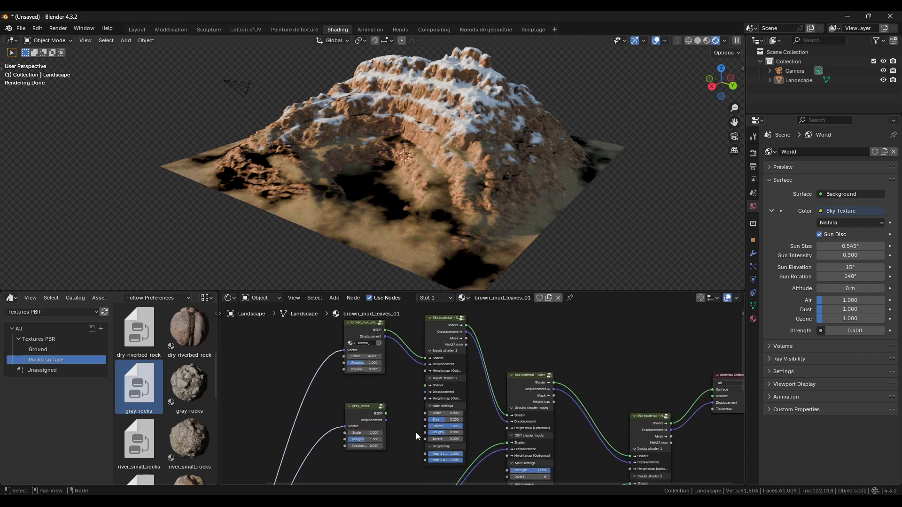
{"action": "left_click_drag", "start_coordinate": [392, 399], "coordinate": [416, 365]}
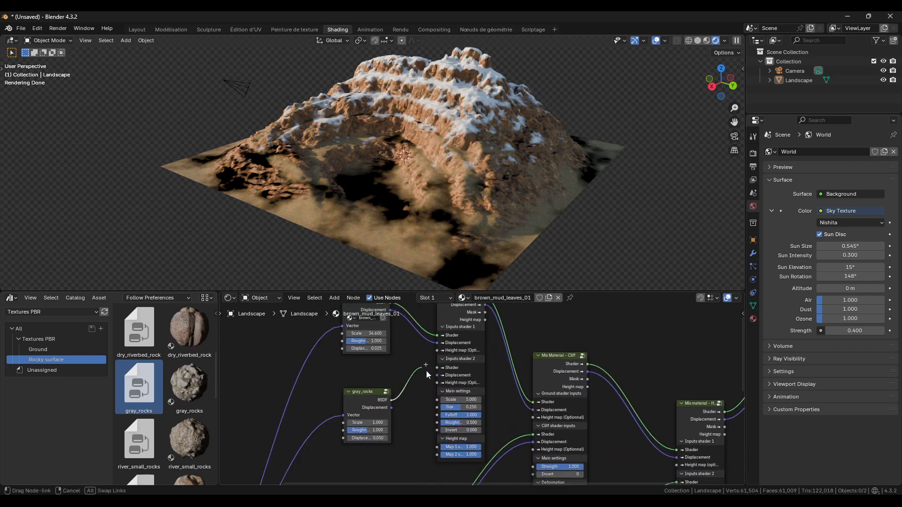
{"action": "left_click_drag", "start_coordinate": [441, 369], "coordinate": [438, 368]}
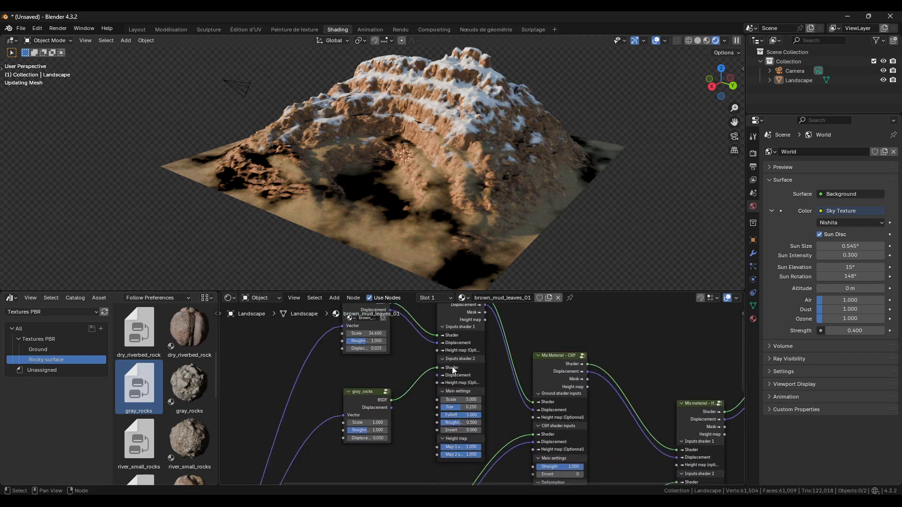
{"action": "left_click_drag", "start_coordinate": [392, 407], "coordinate": [436, 375]}
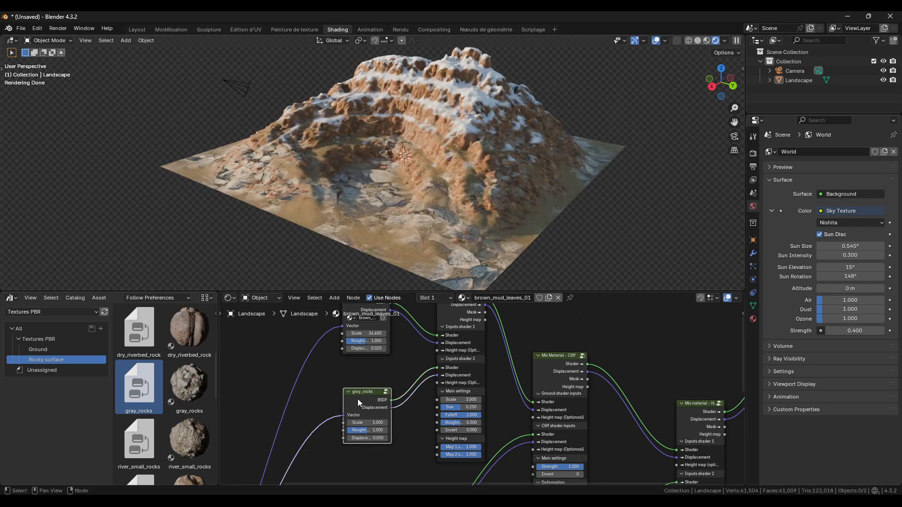
- Set the gray_rocks node's Scale to 32.8 and its Displacement to 0.080
{"action": "scroll", "coordinate": [361, 405], "scroll_direction": "up", "scroll_amount": 2}
{"action": "left_click", "coordinate": [323, 431]}
{"action": "type", "text": "17.3"}
{"action": "key", "text": "Return"}
{"action": "left_click_drag", "start_coordinate": [323, 431], "coordinate": [331, 432]}
{"action": "scroll", "coordinate": [396, 210], "scroll_direction": "up", "scroll_amount": 8}
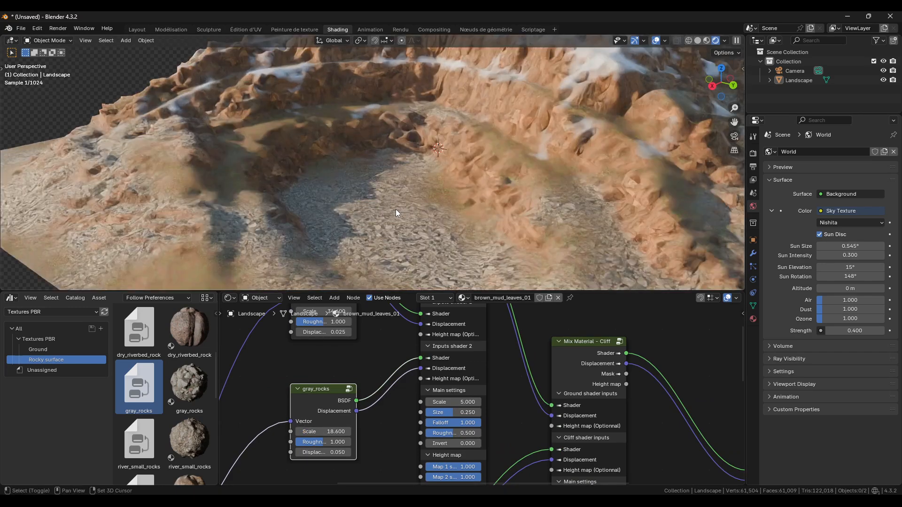
{"action": "left_click_drag", "start_coordinate": [324, 431], "coordinate": [326, 452]}
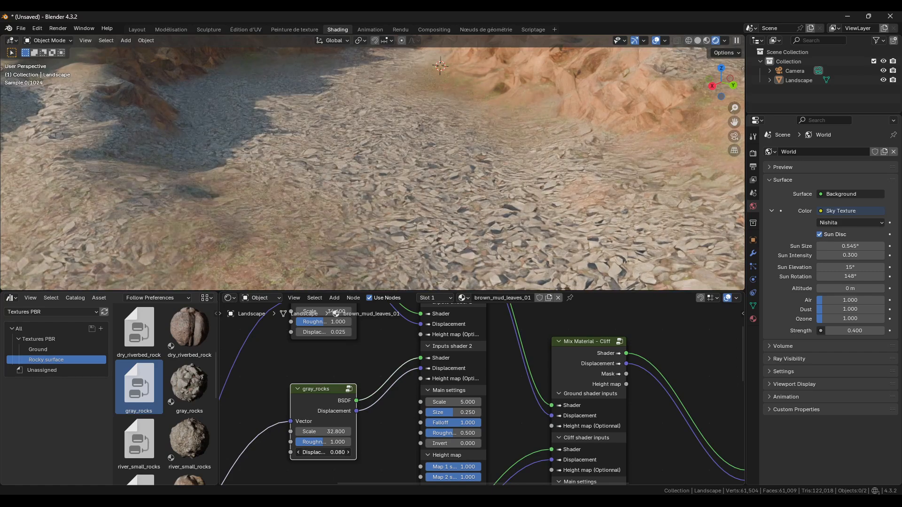
{"action": "scroll", "coordinate": [429, 203], "scroll_direction": "down", "scroll_amount": 3}
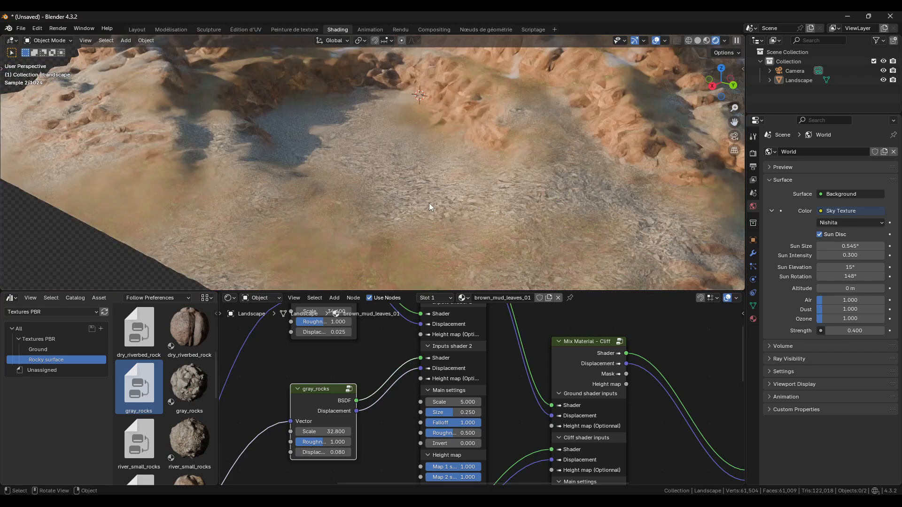
{"action": "scroll", "coordinate": [507, 207], "scroll_direction": "down", "scroll_amount": 4}
{"action": "scroll", "coordinate": [471, 216], "scroll_direction": "up", "scroll_amount": 4}
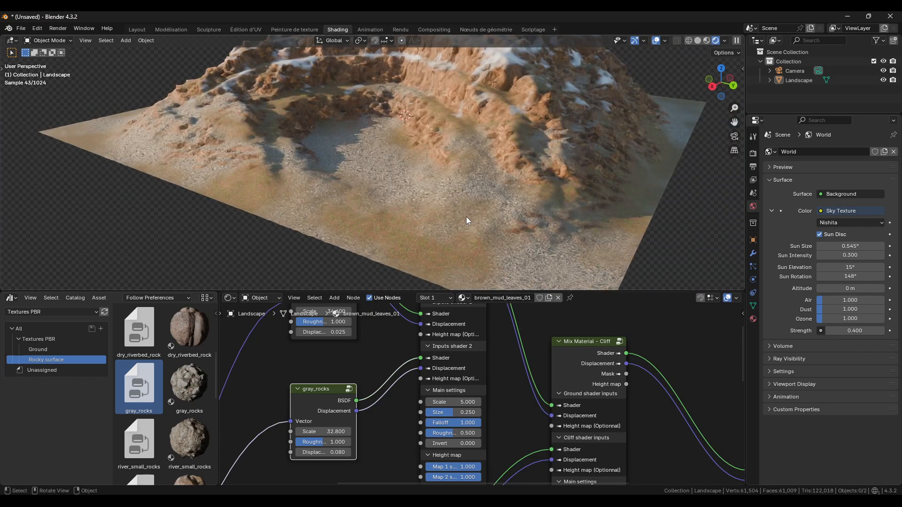
{"action": "scroll", "coordinate": [390, 184], "scroll_direction": "down", "scroll_amount": 4}
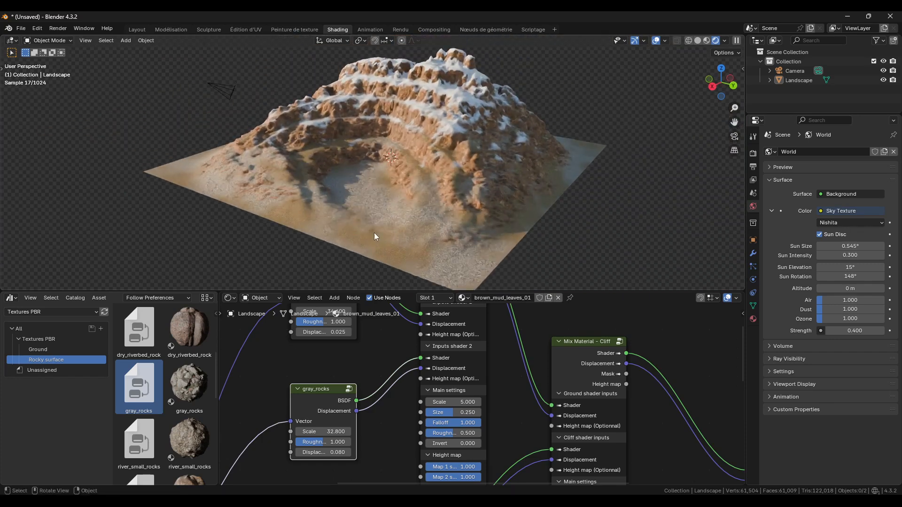
- Try a Size of 0.329 on the mix node that blends the two ground textures
{"action": "scroll", "coordinate": [338, 241], "scroll_direction": "up", "scroll_amount": 2}
{"action": "middle_click_drag", "start_coordinate": [429, 428], "coordinate": [381, 406]}
{"action": "left_click_drag", "start_coordinate": [389, 399], "coordinate": [393, 398]}
{"action": "left_click_drag", "start_coordinate": [382, 397], "coordinate": [398, 397]}
{"action": "scroll", "coordinate": [399, 226], "scroll_direction": "up", "scroll_amount": 3}
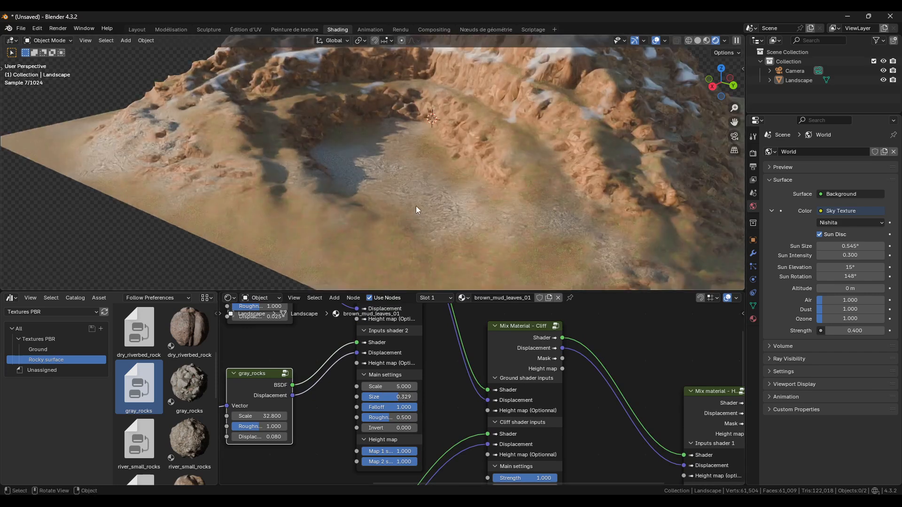
{"action": "scroll", "coordinate": [414, 255], "scroll_direction": "down", "scroll_amount": 4}
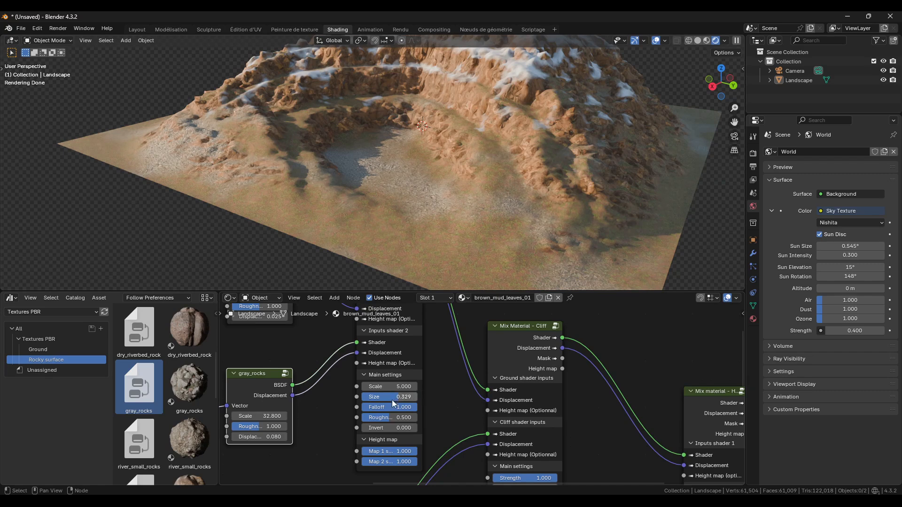
- Set the ground mix node's Scale to 12.8, Size to 0.267 and Falloff to 1
{"action": "left_click_drag", "start_coordinate": [403, 396], "coordinate": [371, 408]}
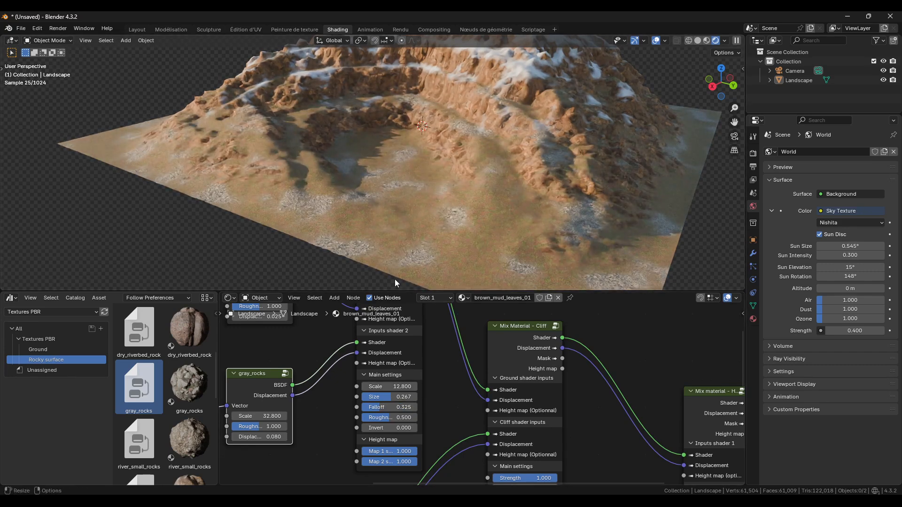
{"action": "mouse_move", "coordinate": [390, 408]}
{"action": "left_mouse_down"}
{"action": "mouse_move", "coordinate": [369, 407]}
{"action": "mouse_move", "coordinate": [402, 407]}
{"action": "mouse_move", "coordinate": [381, 408]}
{"action": "left_mouse_up"}
{"action": "left_click", "coordinate": [406, 408]}
{"action": "type", "text": "1"}
{"action": "key", "text": "Return"}
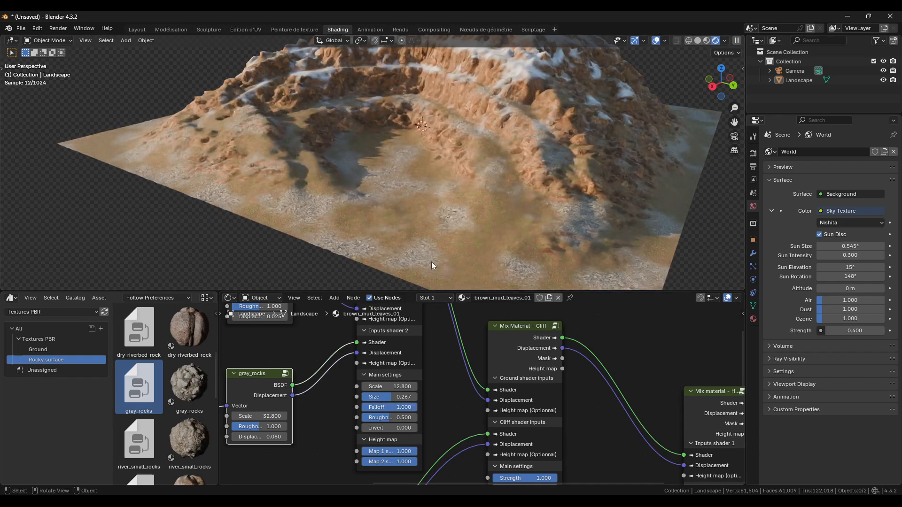
- Set the ground mix node's Roughness to 1 for a more broken-up blend between mud and rocks
{"action": "scroll", "coordinate": [474, 223], "scroll_direction": "down", "scroll_amount": 2}
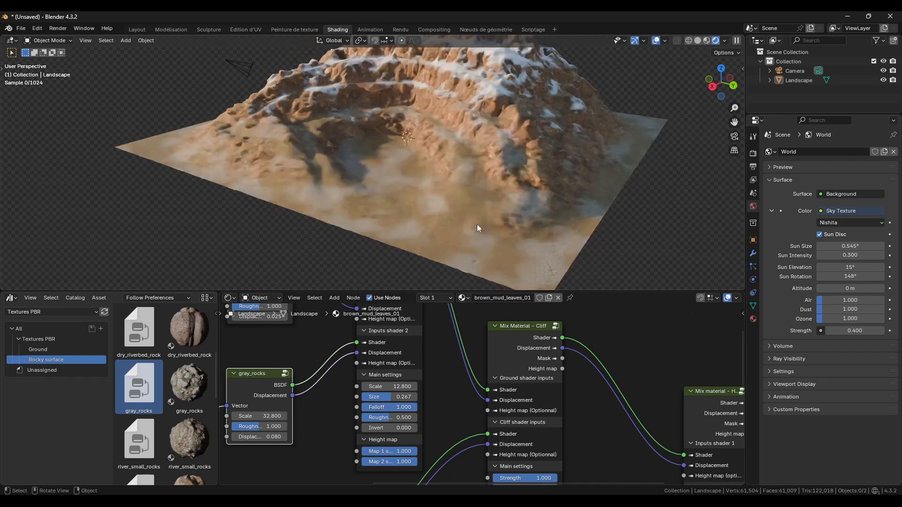
{"action": "scroll", "coordinate": [451, 247], "scroll_direction": "up", "scroll_amount": 2}
{"action": "left_click", "coordinate": [392, 417]}
{"action": "type", "text": "1"}
{"action": "key", "text": "Return"}
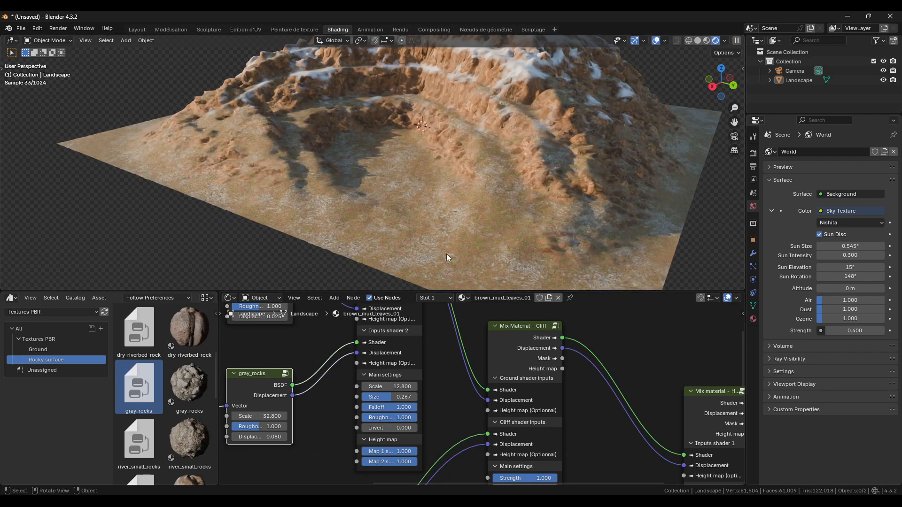
- Examine the blended ground and the cliffs of the landscape from several distances and angles
{"action": "middle_click_drag", "start_coordinate": [326, 191], "coordinate": [426, 199]}
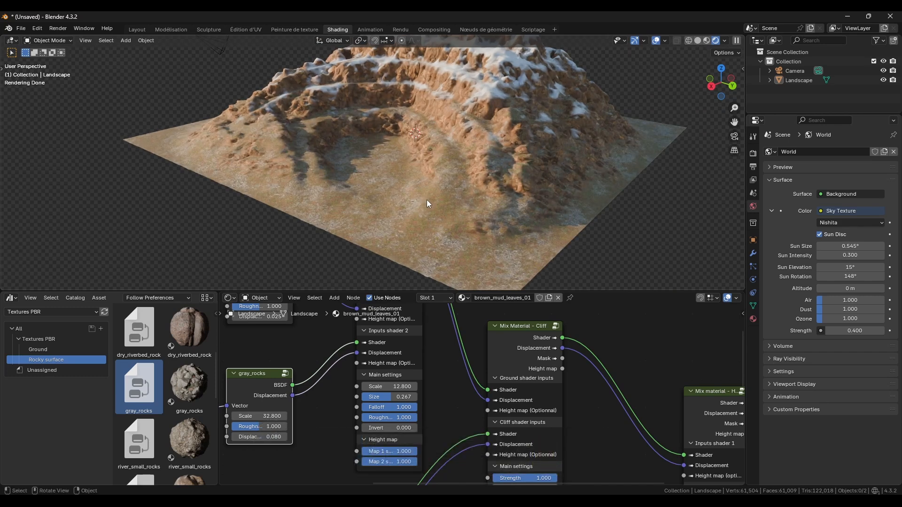
{"action": "scroll", "coordinate": [382, 237], "scroll_direction": "down", "scroll_amount": 5}
{"action": "scroll", "coordinate": [440, 212], "scroll_direction": "up", "scroll_amount": 3}
{"action": "scroll", "coordinate": [483, 199], "scroll_direction": "up", "scroll_amount": 2}
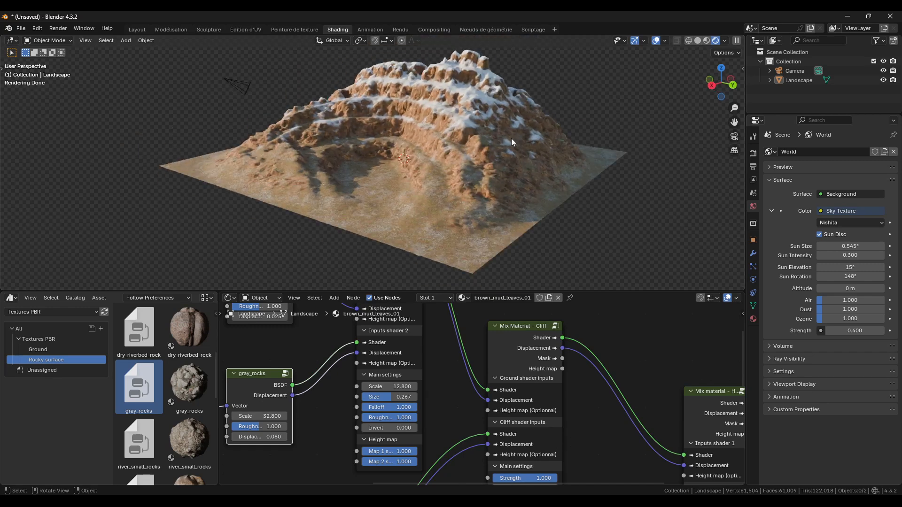
{"action": "scroll", "coordinate": [531, 153], "scroll_direction": "down", "scroll_amount": 1}
{"action": "middle_click_drag", "start_coordinate": [494, 151], "coordinate": [473, 155]}
{"action": "scroll", "coordinate": [489, 146], "scroll_direction": "up", "scroll_amount": 2}
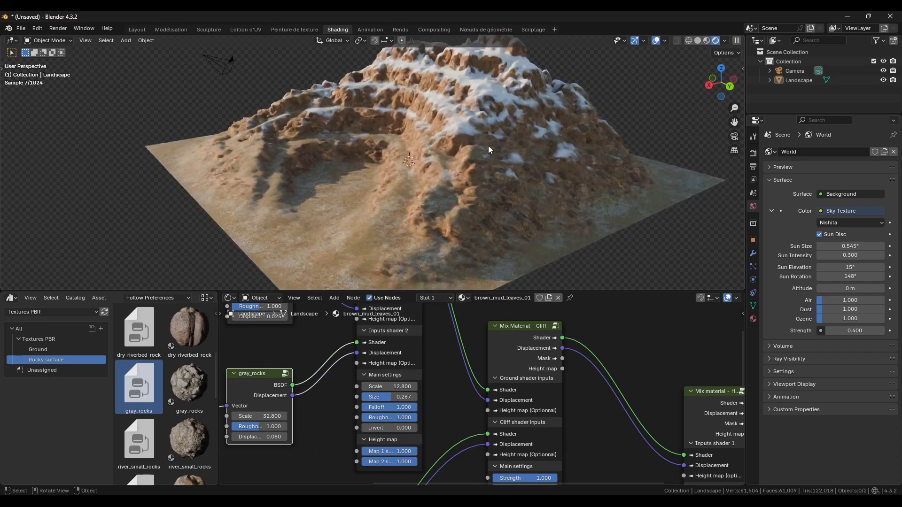
{"action": "scroll", "coordinate": [523, 198], "scroll_direction": "down", "scroll_amount": 1}
- Adjust the placement of the cliff_side node to leave room for another mix node before Mix Material - Cliff
{"action": "scroll", "coordinate": [479, 371], "scroll_direction": "down", "scroll_amount": 4}
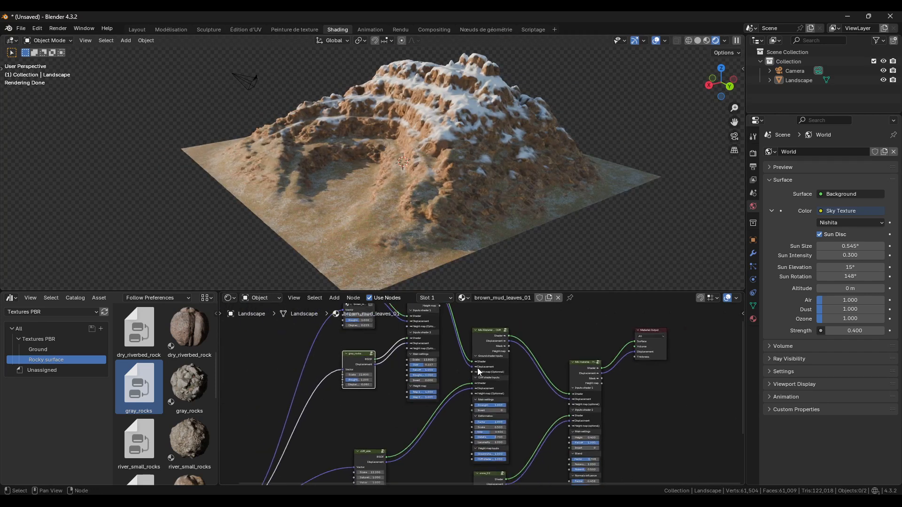
{"action": "middle_click_drag", "start_coordinate": [478, 397], "coordinate": [488, 372]}
{"action": "left_click_drag", "start_coordinate": [379, 430], "coordinate": [375, 423]}
{"action": "middle_click_drag", "start_coordinate": [436, 346], "coordinate": [429, 384]}
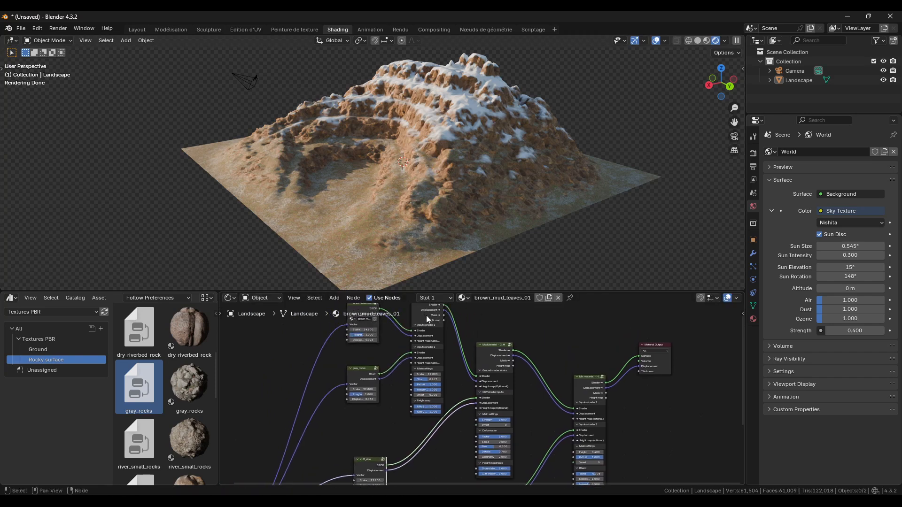
{"action": "left_click", "coordinate": [428, 319]}
{"action": "middle_click_drag", "start_coordinate": [428, 322], "coordinate": [432, 365]}
{"action": "mouse_move", "coordinate": [431, 351]}
{"action": "left_mouse_down"}
{"action": "mouse_move", "coordinate": [433, 323]}
{"action": "mouse_move", "coordinate": [435, 345]}
{"action": "left_mouse_up"}
{"action": "left_click_drag", "start_coordinate": [403, 339], "coordinate": [362, 401]}
{"action": "middle_click_drag", "start_coordinate": [397, 444], "coordinate": [394, 396]}
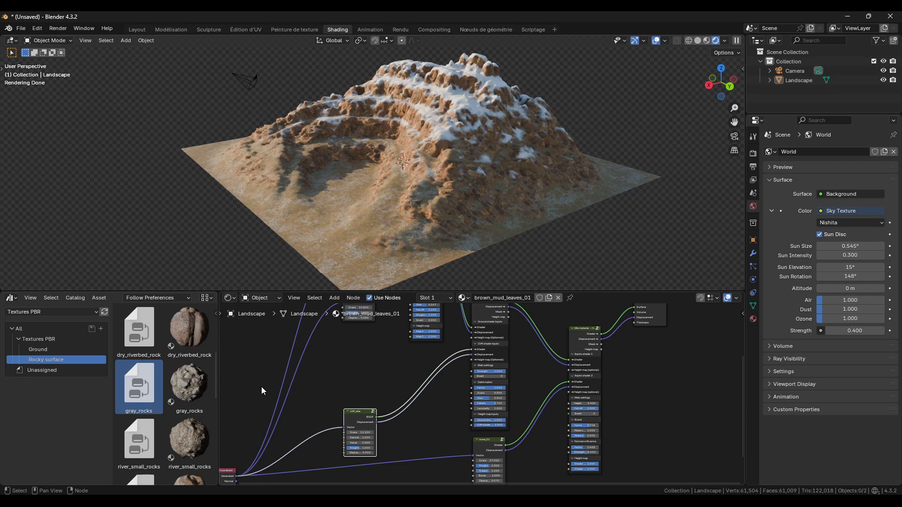
- Duplicate the ground mix node and insert the copy on the shader link between cliff_side and Mix Material - Cliff
{"action": "middle_click_drag", "start_coordinate": [447, 311], "coordinate": [436, 381]}
{"action": "left_click_drag", "start_coordinate": [429, 323], "coordinate": [426, 351]}
{"action": "middle_click_drag", "start_coordinate": [426, 352], "coordinate": [431, 314]}
{"action": "key", "text": "shift+d"}
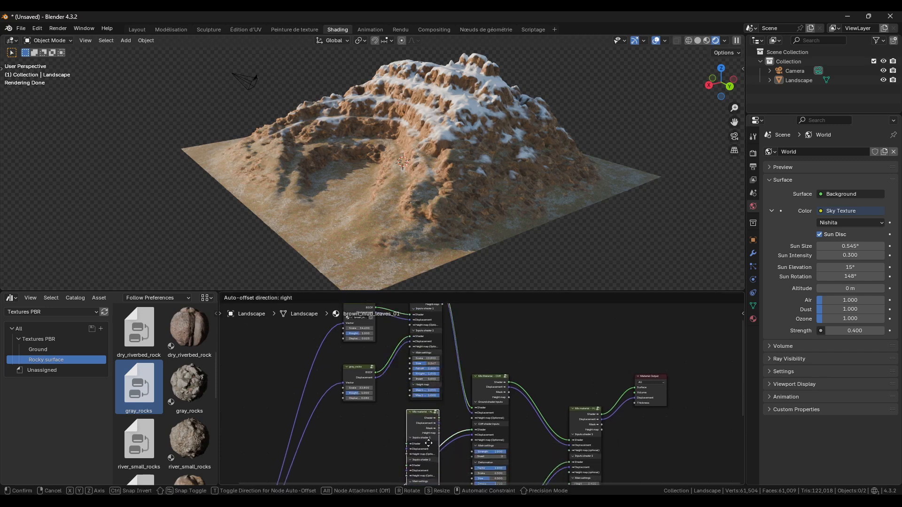
{"action": "left_click", "coordinate": [429, 448]}
- Route the cliff_side Displacement through the duplicated mix node into the cliff Displacement input, and move cliff_side up beside the copy
{"action": "middle_click_drag", "start_coordinate": [428, 449], "coordinate": [440, 361]}
{"action": "scroll", "coordinate": [413, 399], "scroll_direction": "up", "scroll_amount": 2}
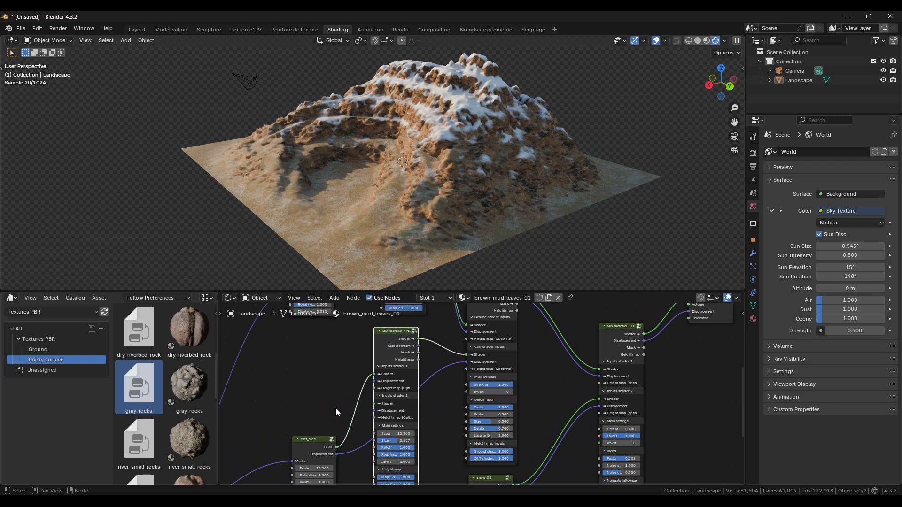
{"action": "left_click_drag", "start_coordinate": [342, 456], "coordinate": [374, 381]}
{"action": "left_click_drag", "start_coordinate": [418, 345], "coordinate": [466, 362]}
{"action": "middle_click_drag", "start_coordinate": [439, 390], "coordinate": [457, 371]}
{"action": "left_click_drag", "start_coordinate": [324, 431], "coordinate": [328, 361]}
{"action": "middle_click_drag", "start_coordinate": [342, 365], "coordinate": [355, 379]}
- Set the cliff mix node copy's Scale to 10.32 and its Roughness to 0.283
{"action": "scroll", "coordinate": [547, 206], "scroll_direction": "up", "scroll_amount": 3}
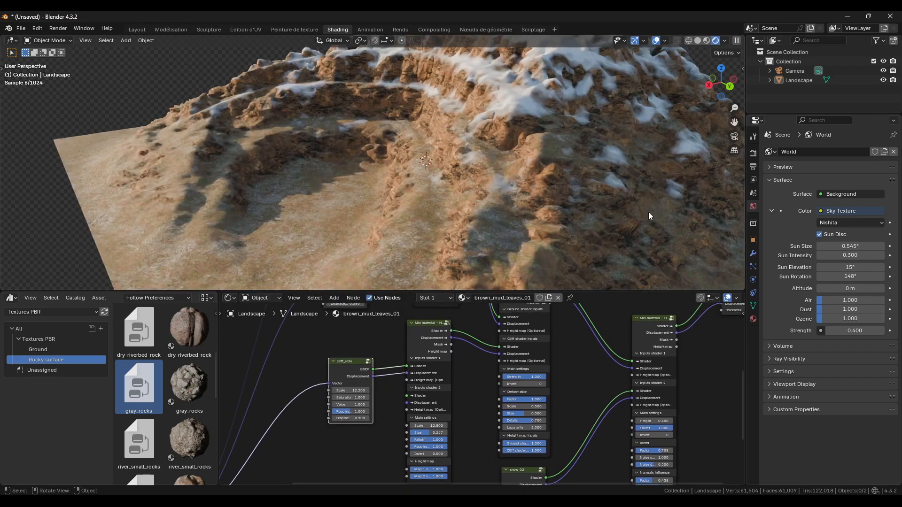
{"action": "scroll", "coordinate": [540, 198], "scroll_direction": "up", "scroll_amount": 4}
{"action": "middle_click_drag", "start_coordinate": [447, 427], "coordinate": [448, 404]}
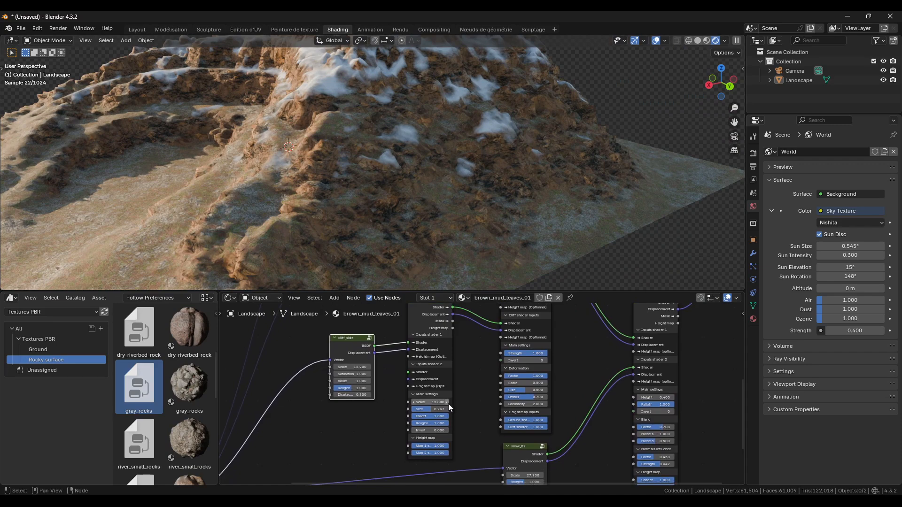
{"action": "scroll", "coordinate": [449, 408], "scroll_direction": "up", "scroll_amount": 4}
{"action": "left_click_drag", "start_coordinate": [429, 405], "coordinate": [316, 406]}
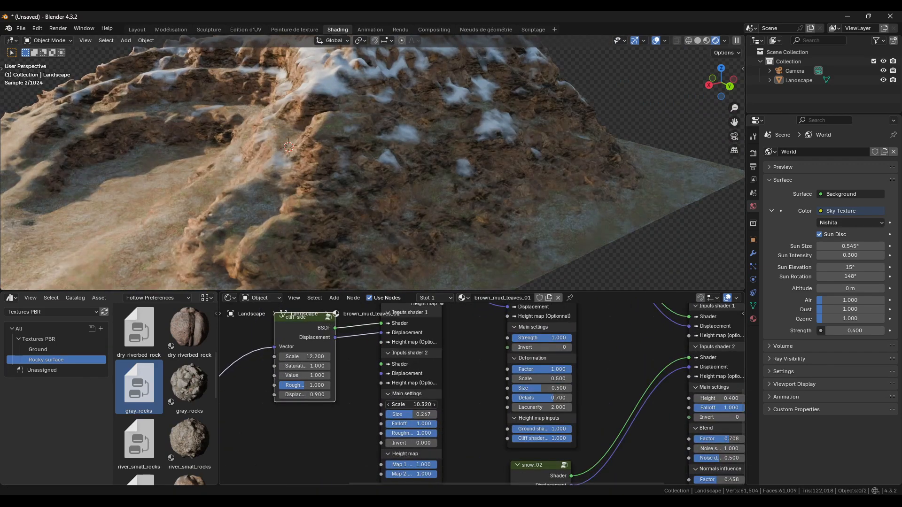
{"action": "middle_click_drag", "start_coordinate": [439, 434], "coordinate": [446, 416]}
{"action": "left_click_drag", "start_coordinate": [432, 414], "coordinate": [387, 414]}
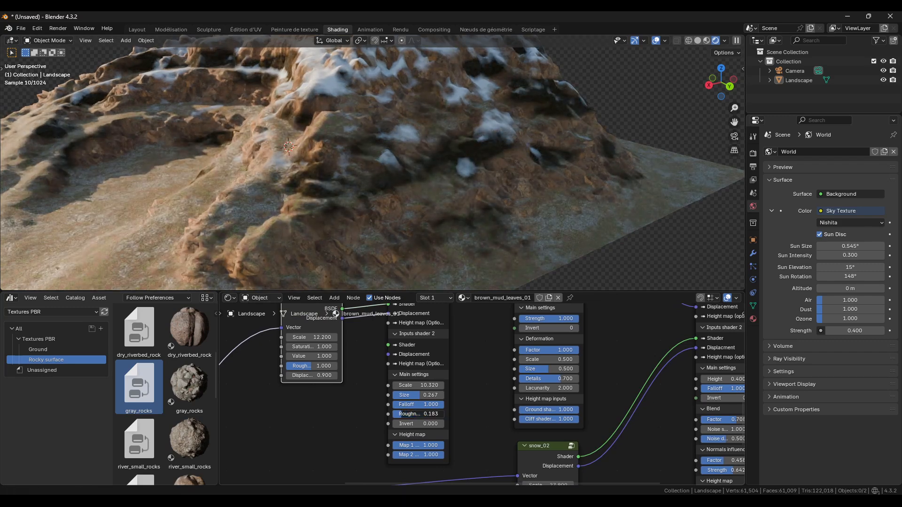
{"action": "left_click_drag", "start_coordinate": [417, 414], "coordinate": [423, 413]}
- Move cliff_side up and add the rock_pitted_mossy asset from the Rocky surface catalog below it
{"action": "scroll", "coordinate": [320, 367], "scroll_direction": "down", "scroll_amount": 5}
{"action": "middle_click_drag", "start_coordinate": [314, 367], "coordinate": [399, 417]}
{"action": "left_click_drag", "start_coordinate": [398, 371], "coordinate": [388, 349]}
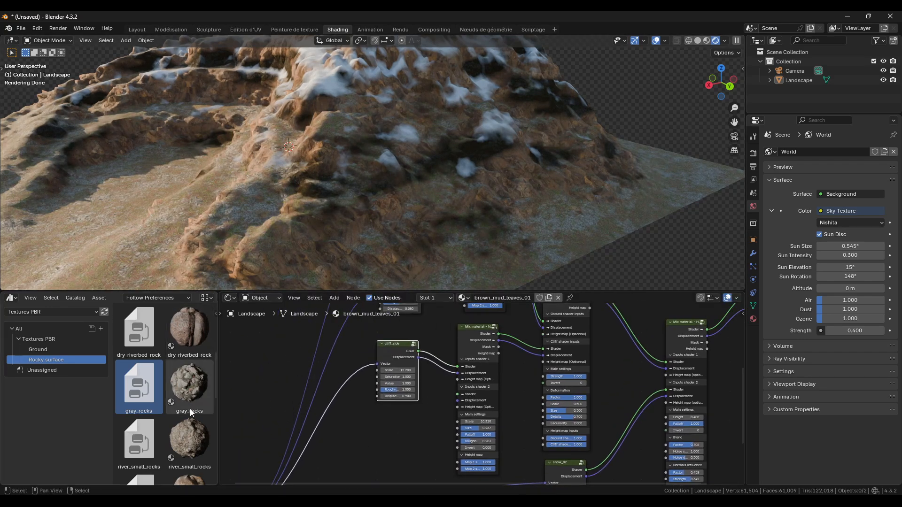
{"action": "scroll", "coordinate": [195, 382], "scroll_direction": "down", "scroll_amount": 5}
{"action": "scroll", "coordinate": [205, 396], "scroll_direction": "down", "scroll_amount": 5}
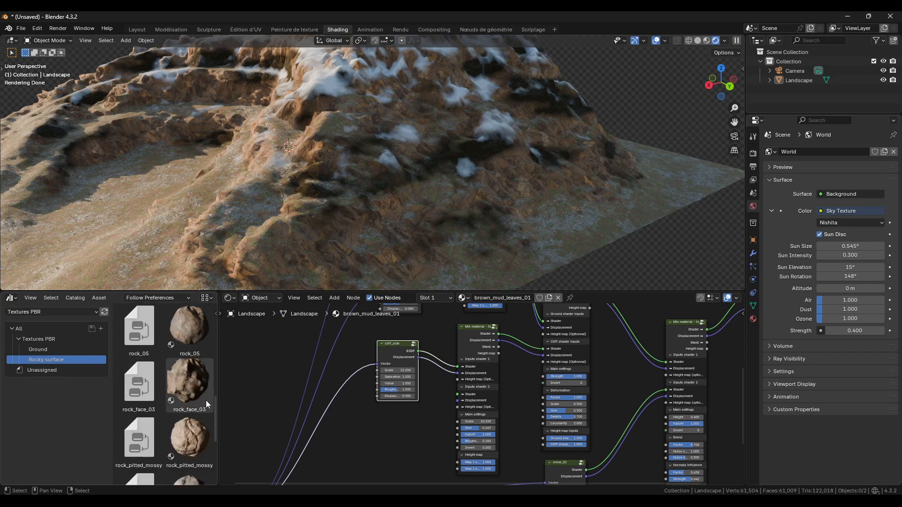
{"action": "left_click_drag", "start_coordinate": [135, 342], "coordinate": [388, 430]}
- Connect Texture Coordinate's Generated output to rock_pitted_mossy's Vector, and wire its BSDF and Displacement into Inputs shader 2 of the duplicated mix node
{"action": "middle_click_drag", "start_coordinate": [405, 417], "coordinate": [423, 321]}
{"action": "left_click_drag", "start_coordinate": [265, 413], "coordinate": [402, 376]}
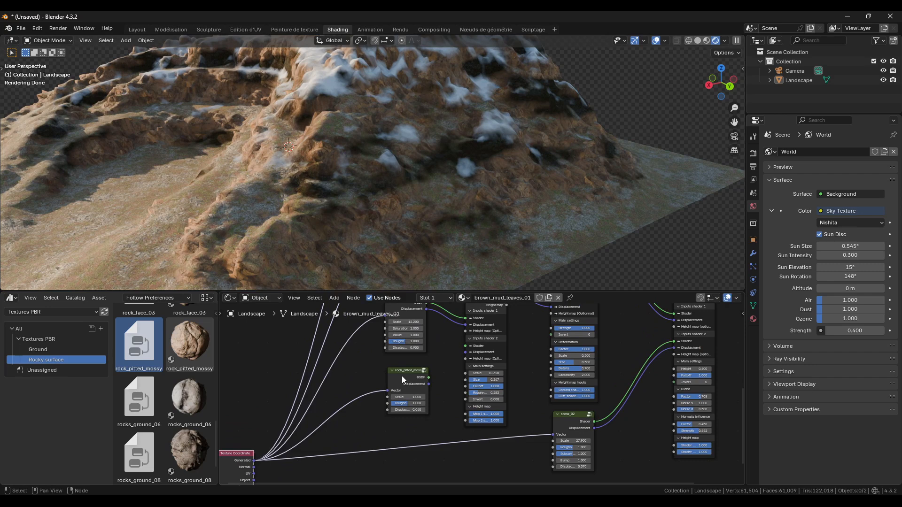
{"action": "middle_click_drag", "start_coordinate": [402, 376], "coordinate": [395, 406]}
{"action": "left_click_drag", "start_coordinate": [417, 406], "coordinate": [458, 380]}
{"action": "left_click_drag", "start_coordinate": [417, 412], "coordinate": [454, 385]}
- Set the rock_pitted_mossy node's Scale to 22.4
{"action": "left_click_drag", "start_coordinate": [400, 427], "coordinate": [432, 428]}
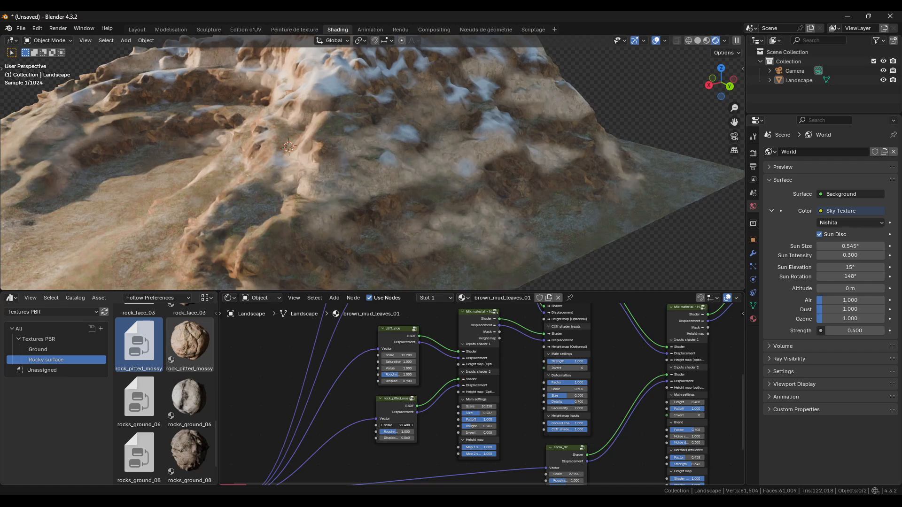
{"action": "scroll", "coordinate": [412, 196], "scroll_direction": "down", "scroll_amount": 4}
{"action": "middle_click_drag", "start_coordinate": [412, 196], "coordinate": [447, 211], "text": "shift"}
{"action": "scroll", "coordinate": [397, 438], "scroll_direction": "up", "scroll_amount": 2}
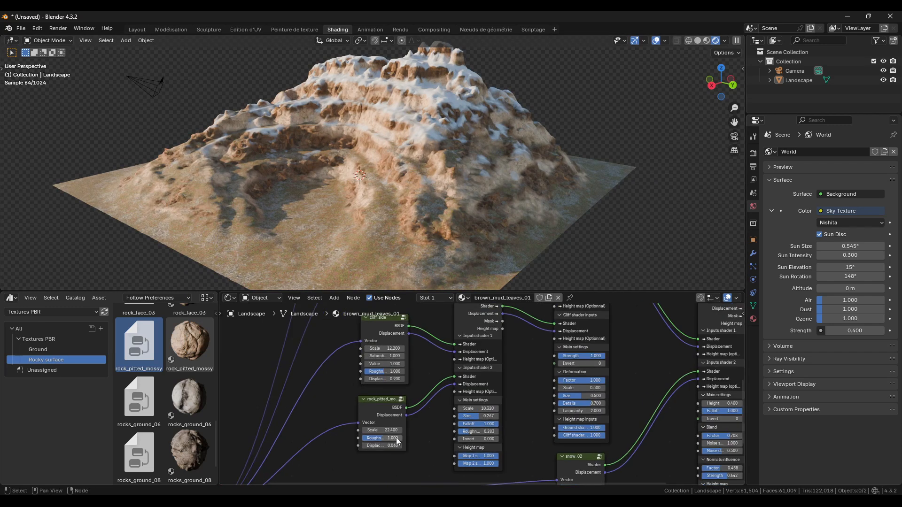
- Set the cliff noise mix node's Scale to 11.24, Size to 0.304 and Roughness to 0.478, and rock_pitted_mossy's Displacement to 0.67
{"action": "middle_click_drag", "start_coordinate": [397, 438], "coordinate": [383, 429]}
{"action": "left_click_drag", "start_coordinate": [466, 399], "coordinate": [488, 422], "text": "shift"}
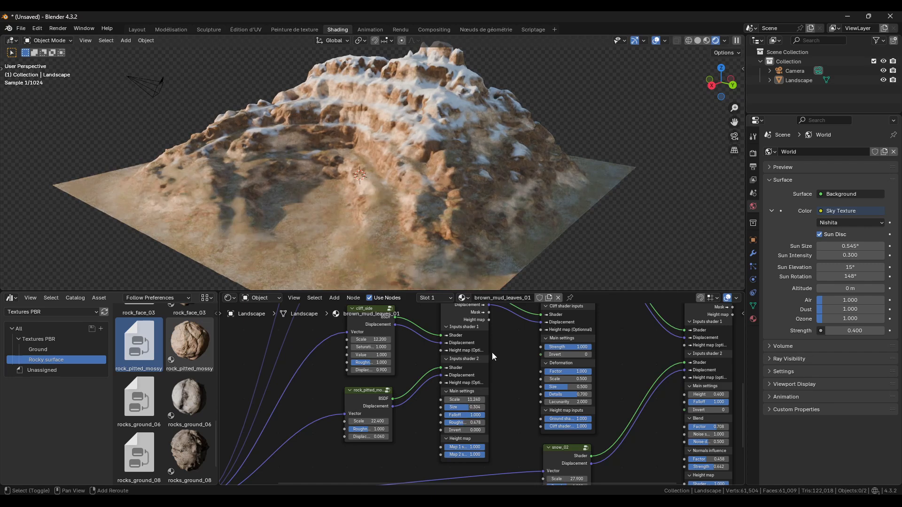
{"action": "mouse_move", "coordinate": [369, 436]}
{"action": "left_mouse_down"}
{"action": "mouse_move", "coordinate": [394, 436]}
{"action": "mouse_move", "coordinate": [379, 437]}
{"action": "left_mouse_up"}
{"action": "middle_click_drag", "start_coordinate": [483, 224], "coordinate": [508, 239]}
{"action": "scroll", "coordinate": [455, 209], "scroll_direction": "up", "scroll_amount": 4}
{"action": "scroll", "coordinate": [469, 208], "scroll_direction": "down", "scroll_amount": 2}
{"action": "scroll", "coordinate": [509, 239], "scroll_direction": "down", "scroll_amount": 4}
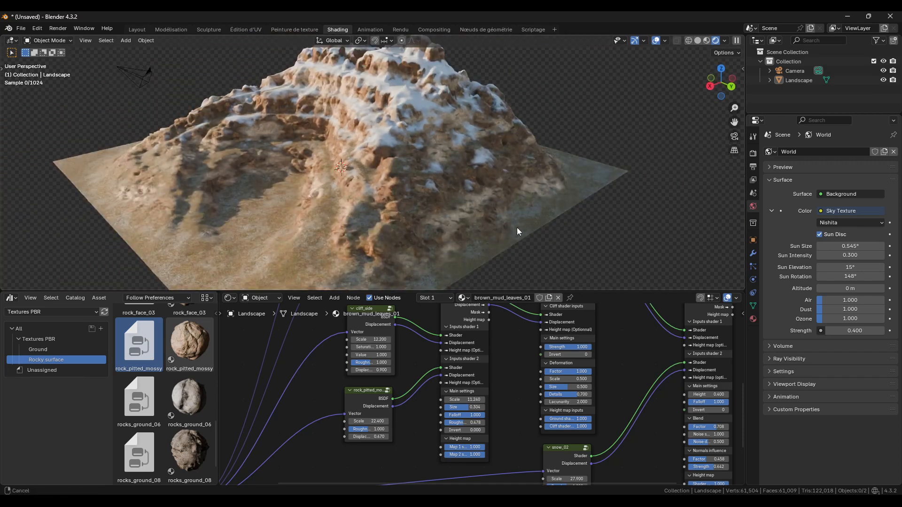
{"action": "scroll", "coordinate": [507, 227], "scroll_direction": "down", "scroll_amount": 1}
{"action": "middle_click_drag", "start_coordinate": [390, 429], "coordinate": [399, 416]}
{"action": "middle_click_drag", "start_coordinate": [416, 199], "coordinate": [435, 190]}
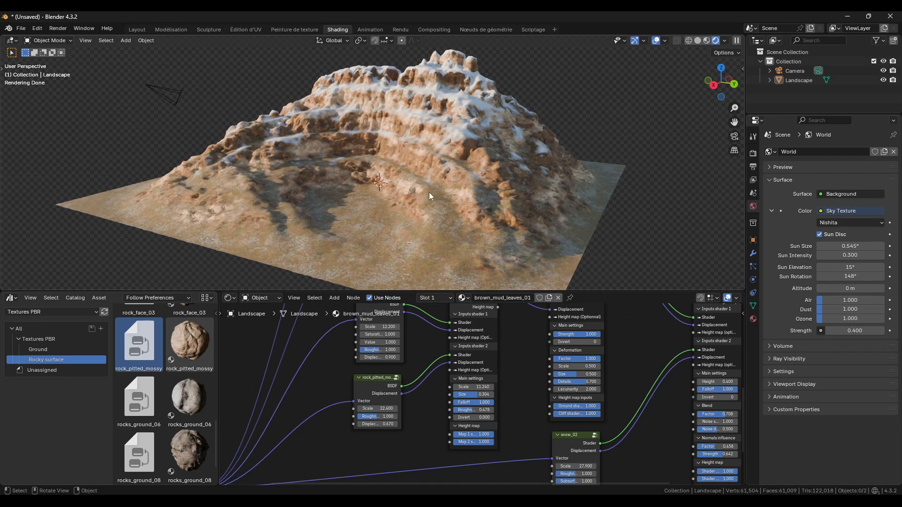
- Move Texture Coordinate below the texture nodes and nudge the uppermost ground texture node down beside its mix node
{"action": "scroll", "coordinate": [464, 407], "scroll_direction": "down", "scroll_amount": 6}
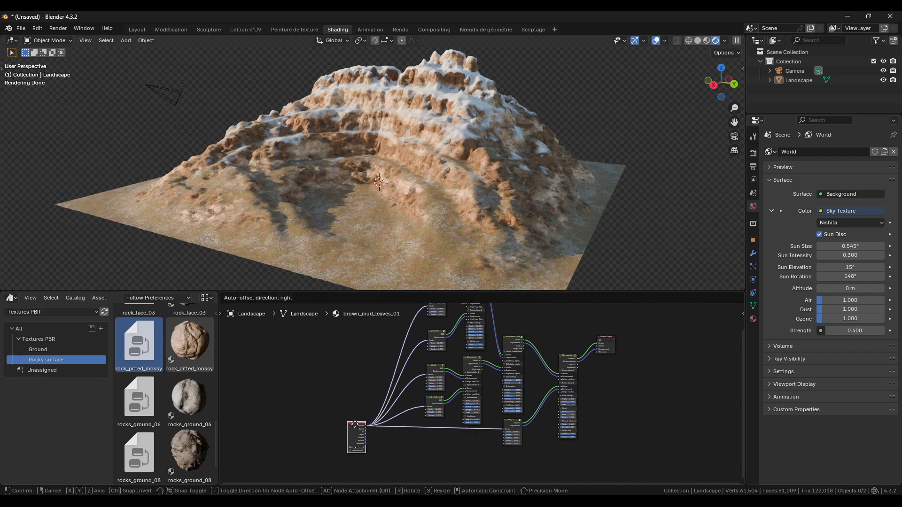
{"action": "middle_click_drag", "start_coordinate": [485, 308], "coordinate": [438, 361]}
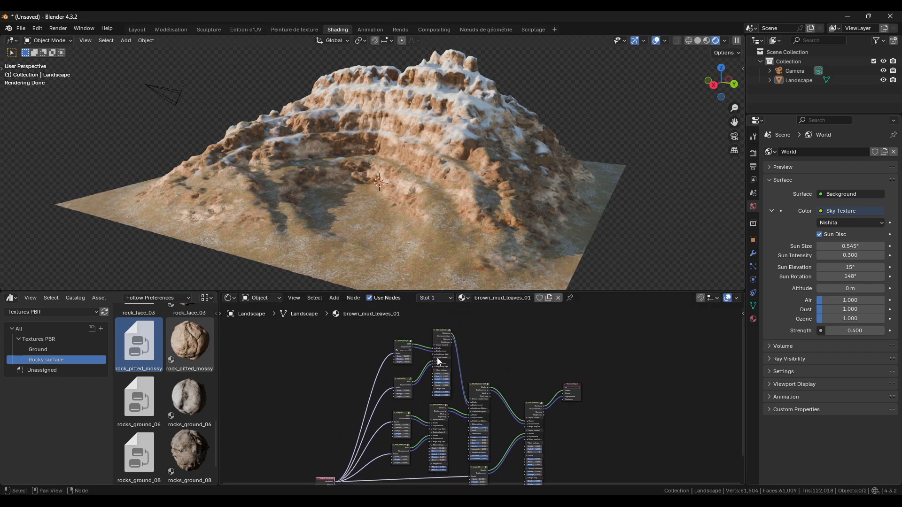
{"action": "left_click", "coordinate": [402, 344]}
{"action": "left_click_drag", "start_coordinate": [403, 344], "coordinate": [401, 349]}
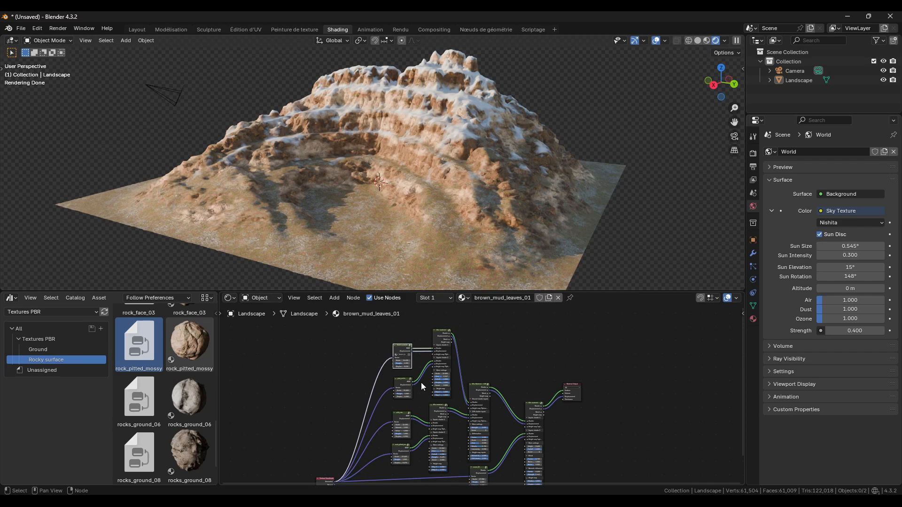
{"action": "middle_click_drag", "start_coordinate": [421, 369], "coordinate": [419, 346]}
{"action": "middle_click_drag", "start_coordinate": [539, 404], "coordinate": [523, 386]}
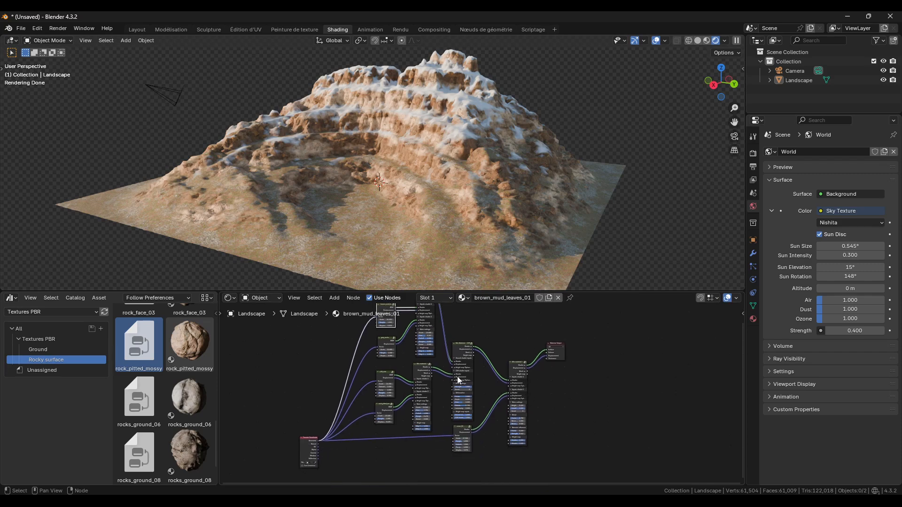
- Move the height mix node and Material Output closer to the cliff mix node, and tidy the positions of the neighbouring texture nodes
{"action": "scroll", "coordinate": [461, 360], "scroll_direction": "up", "scroll_amount": 1}
{"action": "left_click_drag", "start_coordinate": [540, 359], "coordinate": [514, 363]}
{"action": "left_click_drag", "start_coordinate": [574, 330], "coordinate": [542, 354]}
{"action": "middle_click_drag", "start_coordinate": [488, 359], "coordinate": [537, 398]}
{"action": "left_click_drag", "start_coordinate": [454, 406], "coordinate": [460, 403]}
{"action": "middle_click_drag", "start_coordinate": [425, 434], "coordinate": [455, 392]}
{"action": "scroll", "coordinate": [435, 405], "scroll_direction": "up", "scroll_amount": 6}
{"action": "left_click", "coordinate": [426, 413]}
{"action": "left_click_drag", "start_coordinate": [412, 407], "coordinate": [415, 406]}
{"action": "scroll", "coordinate": [427, 390], "scroll_direction": "down", "scroll_amount": 3}
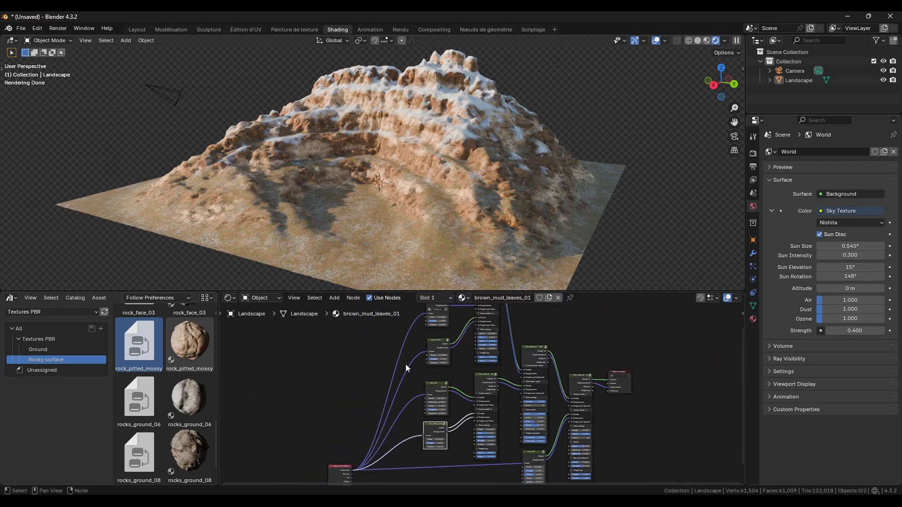
- Align the cliff noise mix node with its cliff_side and rock_pitted_mossy texture nodes
{"action": "middle_click_drag", "start_coordinate": [551, 404], "coordinate": [535, 407]}
{"action": "scroll", "coordinate": [451, 386], "scroll_direction": "up", "scroll_amount": 3}
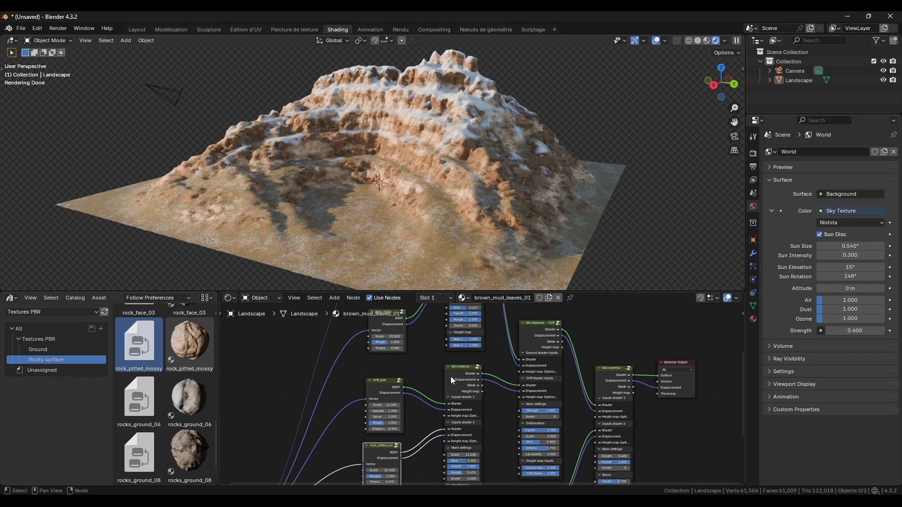
{"action": "left_click_drag", "start_coordinate": [458, 372], "coordinate": [460, 375]}
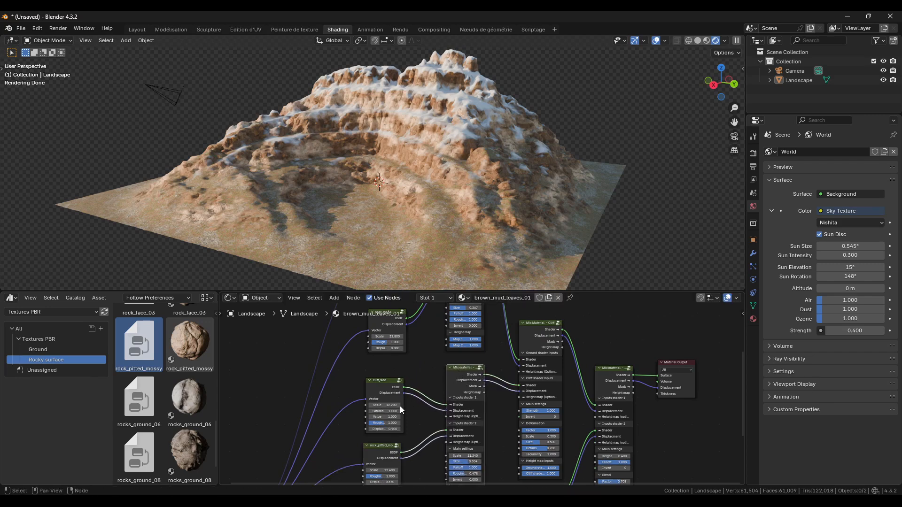
{"action": "middle_click_drag", "start_coordinate": [402, 410], "coordinate": [401, 400]}
{"action": "left_click_drag", "start_coordinate": [385, 373], "coordinate": [384, 367]}
{"action": "left_click_drag", "start_coordinate": [387, 444], "coordinate": [386, 438]}
{"action": "scroll", "coordinate": [451, 401], "scroll_direction": "up", "scroll_amount": 3}
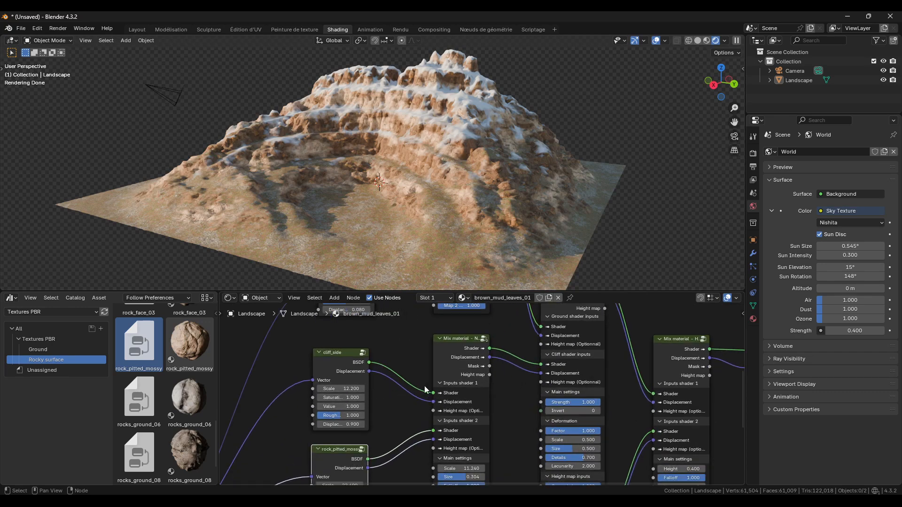
- Examine the mapping, textures and Principled BSDF inside the cliff_side node group, and return to the main material tree
{"action": "scroll", "coordinate": [422, 382], "scroll_direction": "down", "scroll_amount": 1}
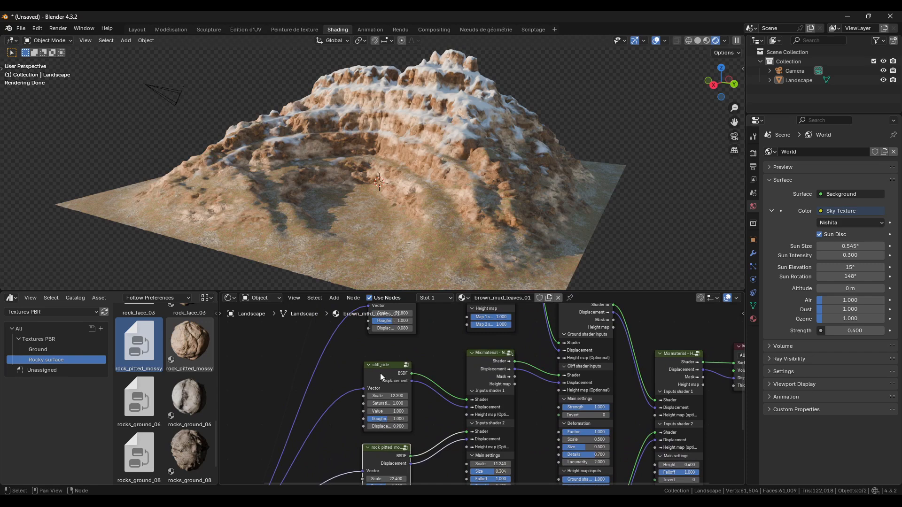
{"action": "scroll", "coordinate": [419, 390], "scroll_direction": "up", "scroll_amount": 2}
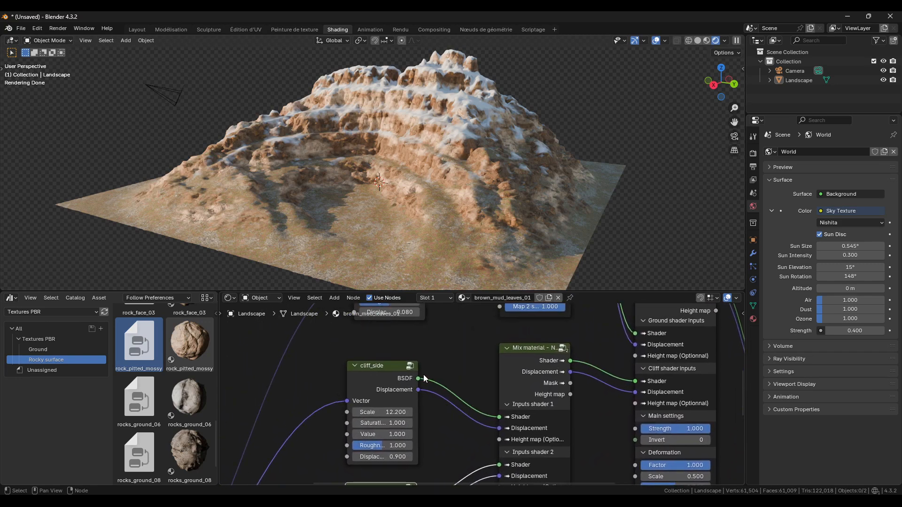
{"action": "left_click", "coordinate": [400, 366]}
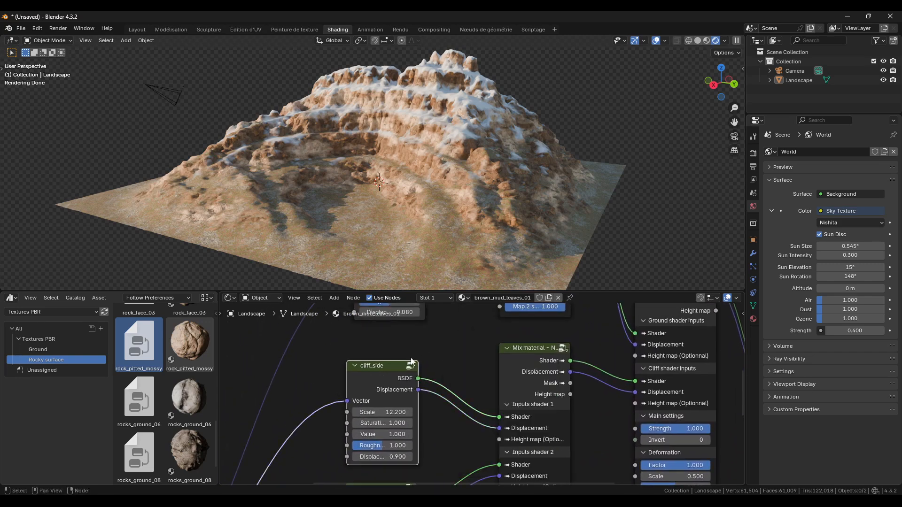
{"action": "mouse_move", "coordinate": [366, 384]}
{"action": "left_mouse_down"}
{"action": "mouse_move", "coordinate": [372, 376]}
{"action": "mouse_move", "coordinate": [365, 384]}
{"action": "left_mouse_up"}
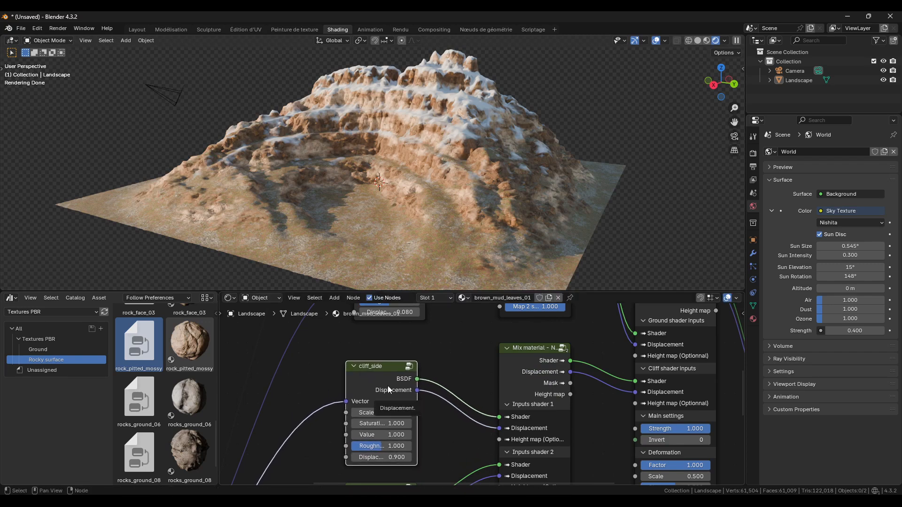
{"action": "key", "text": "Tab"}
{"action": "scroll", "coordinate": [421, 387], "scroll_direction": "down", "scroll_amount": 8}
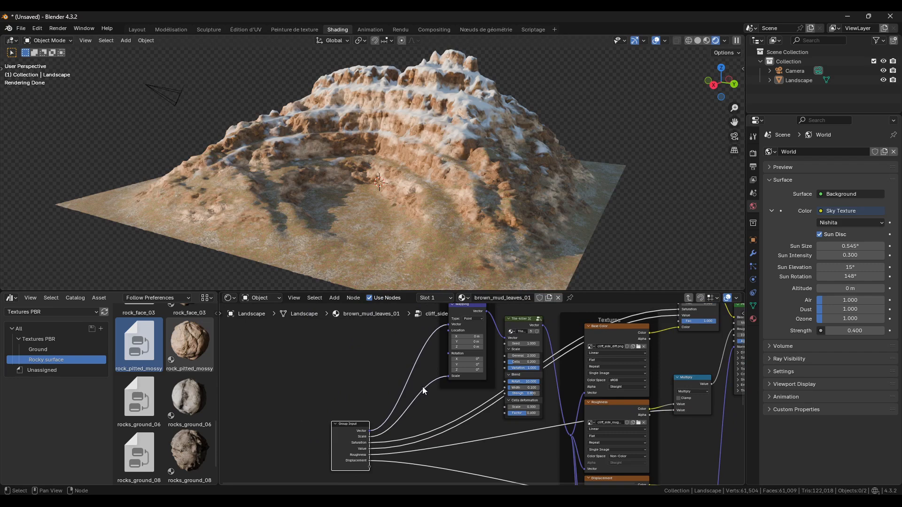
{"action": "scroll", "coordinate": [559, 368], "scroll_direction": "up", "scroll_amount": 2}
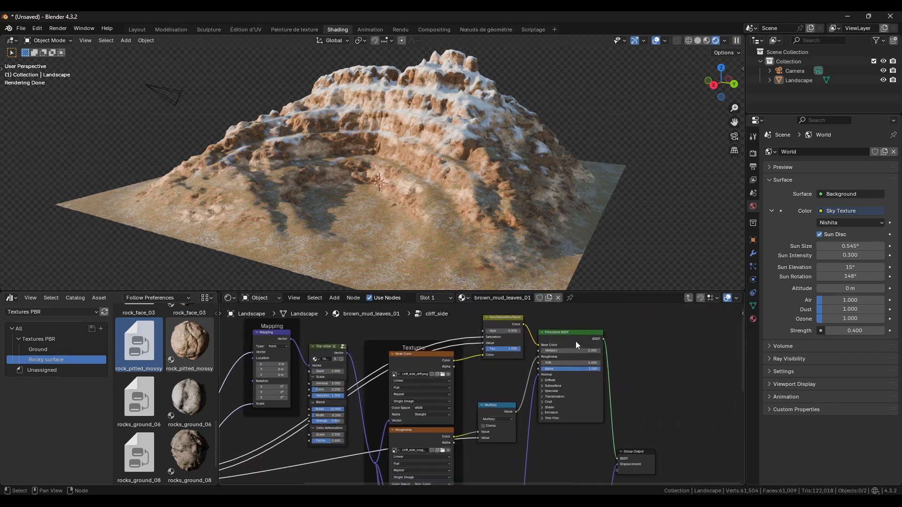
{"action": "left_click_drag", "start_coordinate": [605, 346], "coordinate": [646, 350]}
{"action": "key", "text": "Tab"}
- Reconnect cliff_side's BSDF output to the Shader socket of Inputs shader 1 on the cliff noise mix node
{"action": "scroll", "coordinate": [465, 383], "scroll_direction": "up", "scroll_amount": 5}
{"action": "middle_click_drag", "start_coordinate": [462, 376], "coordinate": [446, 345]}
{"action": "left_click_drag", "start_coordinate": [416, 351], "coordinate": [432, 344]}
{"action": "left_click_drag", "start_coordinate": [475, 378], "coordinate": [476, 382]}
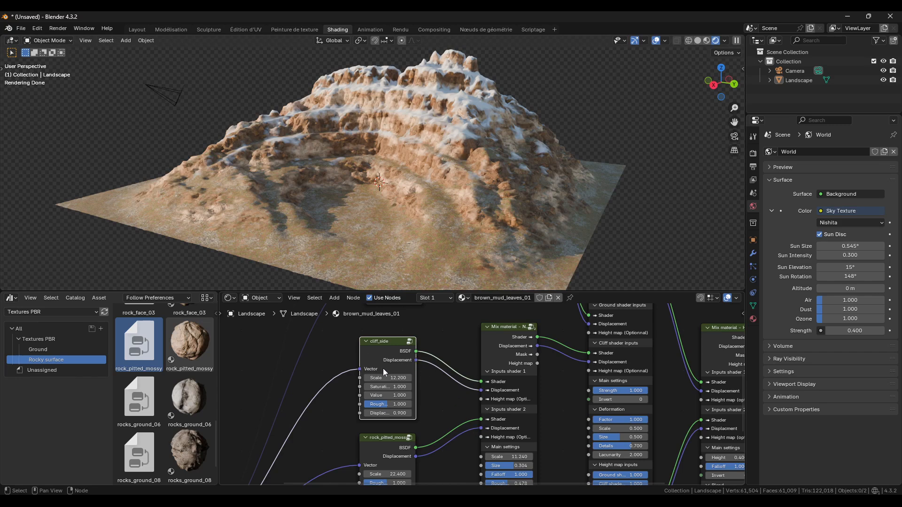
{"action": "left_click_drag", "start_coordinate": [416, 352], "coordinate": [483, 382]}
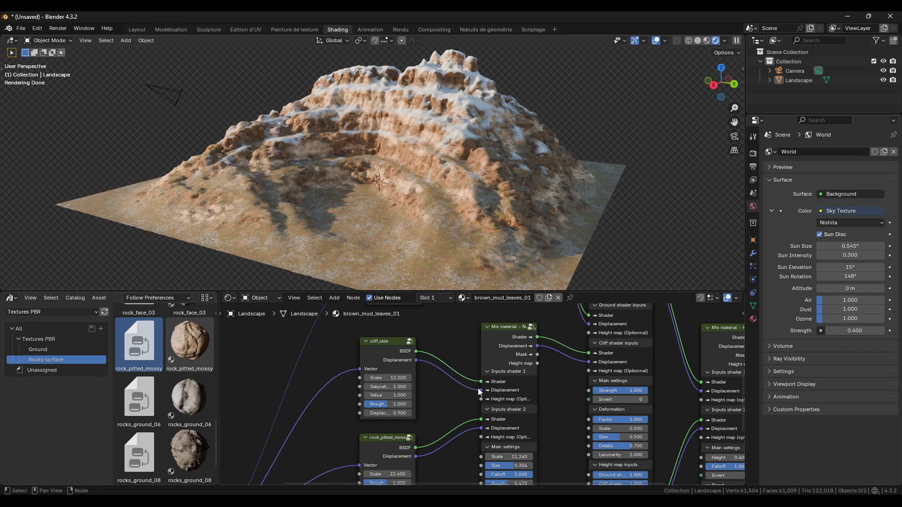